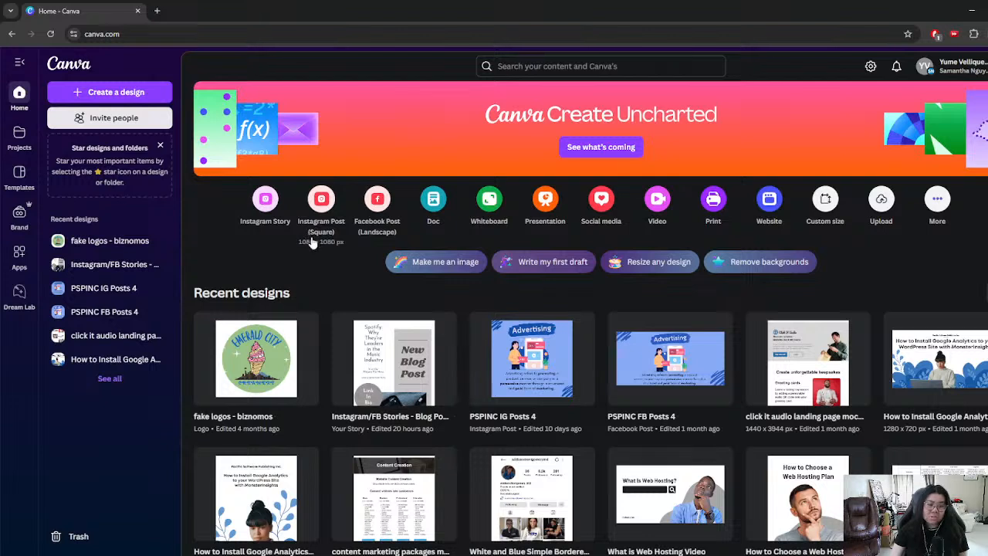
- Create a square Instagram post design and search its templates for "event"
{"action": "left_click", "coordinate": [325, 209]}
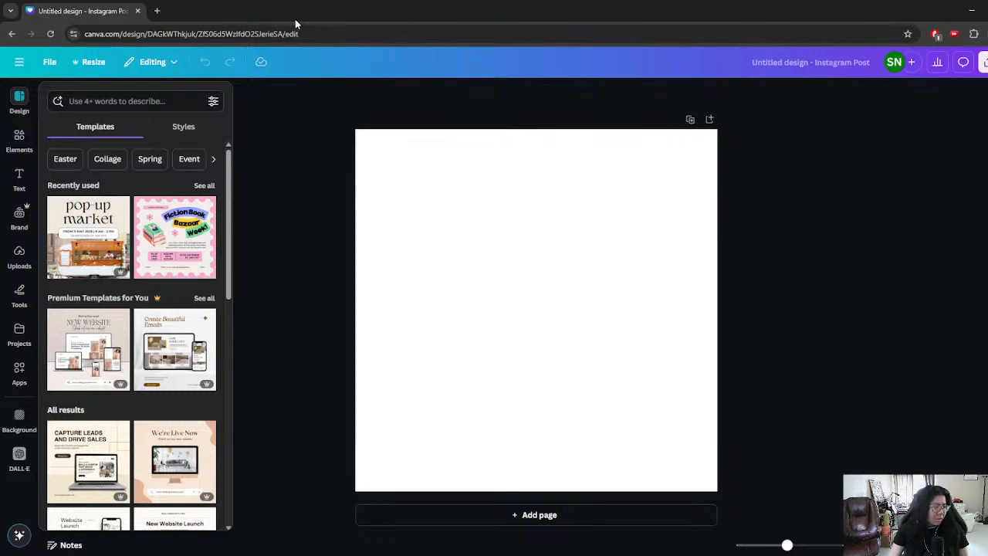
{"action": "left_click", "coordinate": [132, 101]}
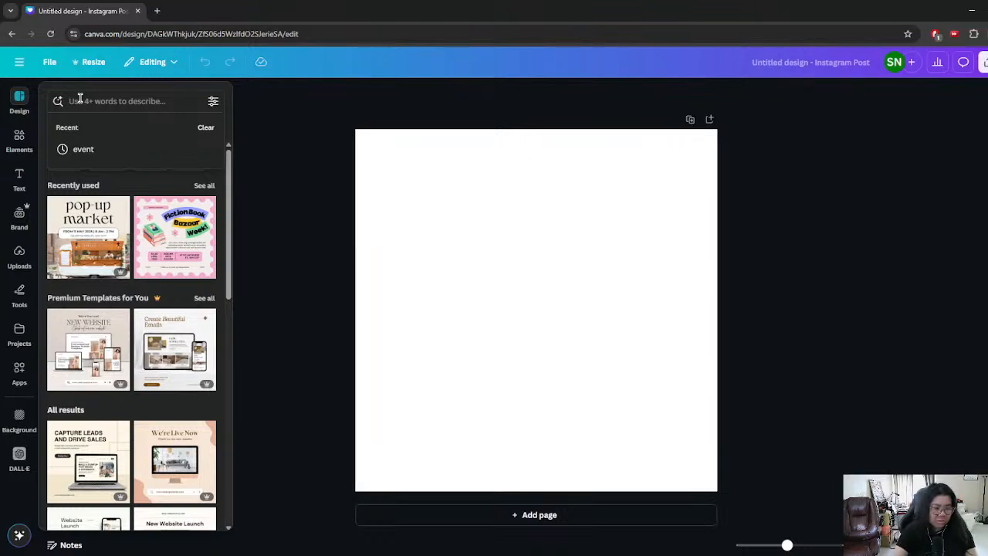
{"action": "type", "text": "event"}
{"action": "key", "text": "Return"}
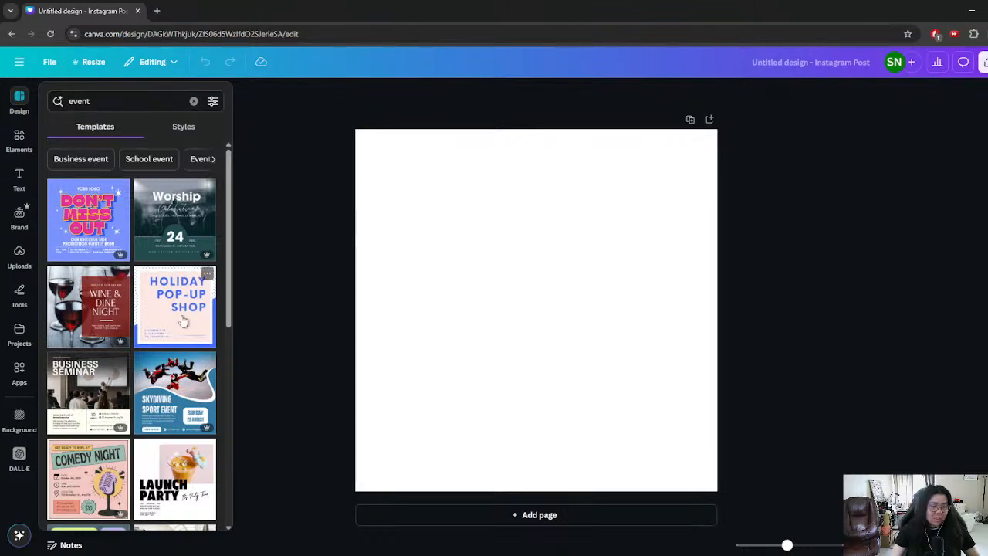
- Apply the Pink Bold Flea Market Event template from the search results to the blank page
{"action": "scroll", "coordinate": [123, 444], "scroll_direction": "down", "scroll_amount": 2}
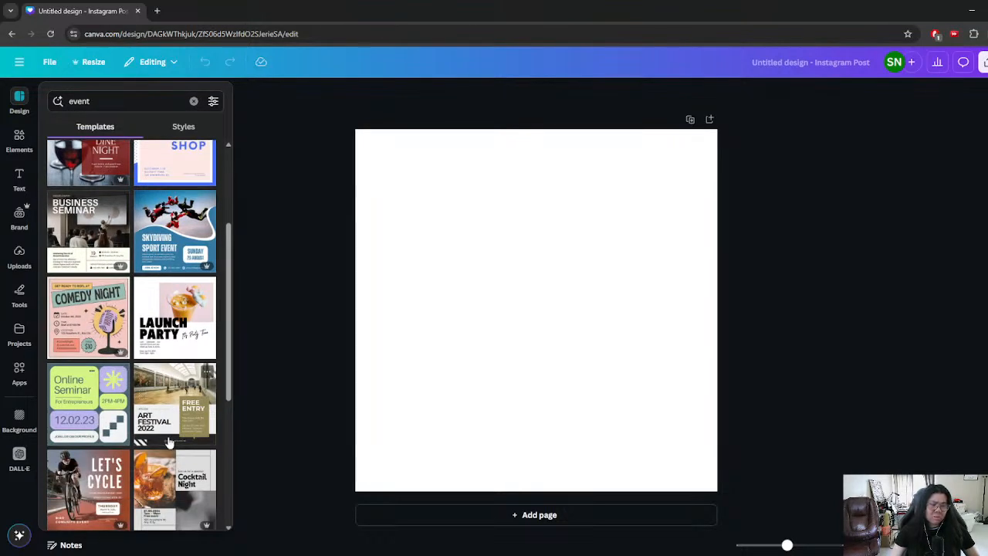
{"action": "scroll", "coordinate": [170, 442], "scroll_direction": "down", "scroll_amount": 1}
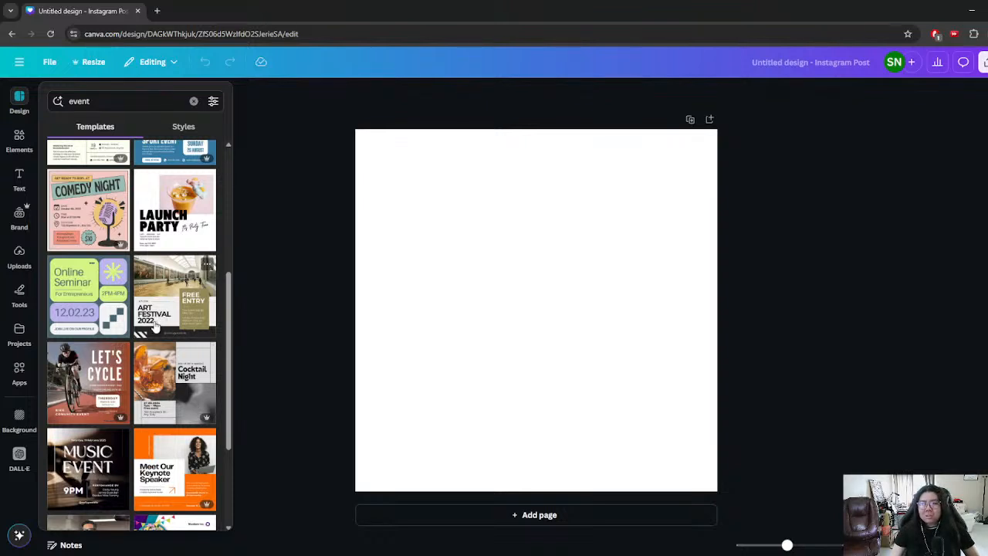
{"action": "scroll", "coordinate": [136, 303], "scroll_direction": "down", "scroll_amount": 1}
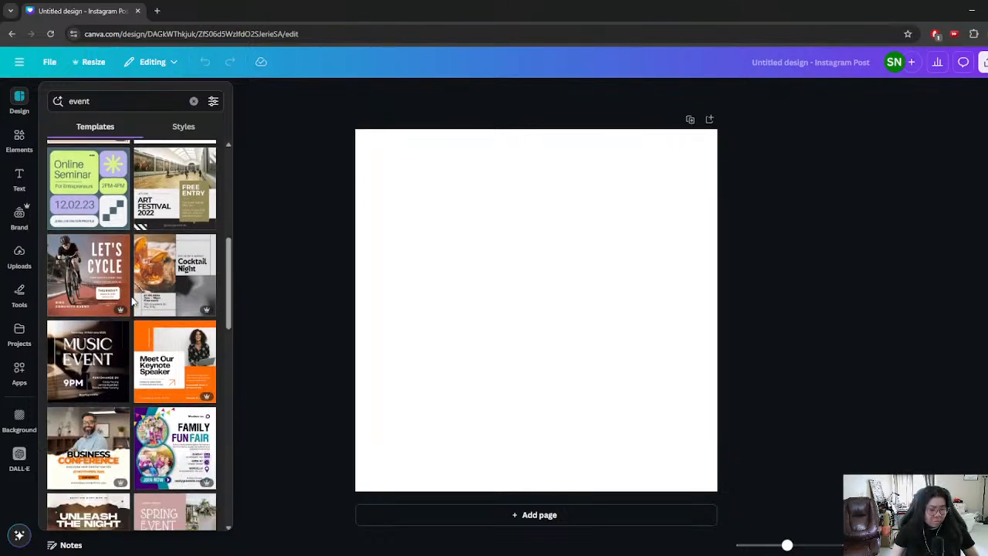
{"action": "scroll", "coordinate": [145, 421], "scroll_direction": "down", "scroll_amount": 2}
{"action": "scroll", "coordinate": [145, 420], "scroll_direction": "down", "scroll_amount": 2}
{"action": "left_click", "coordinate": [109, 383]}
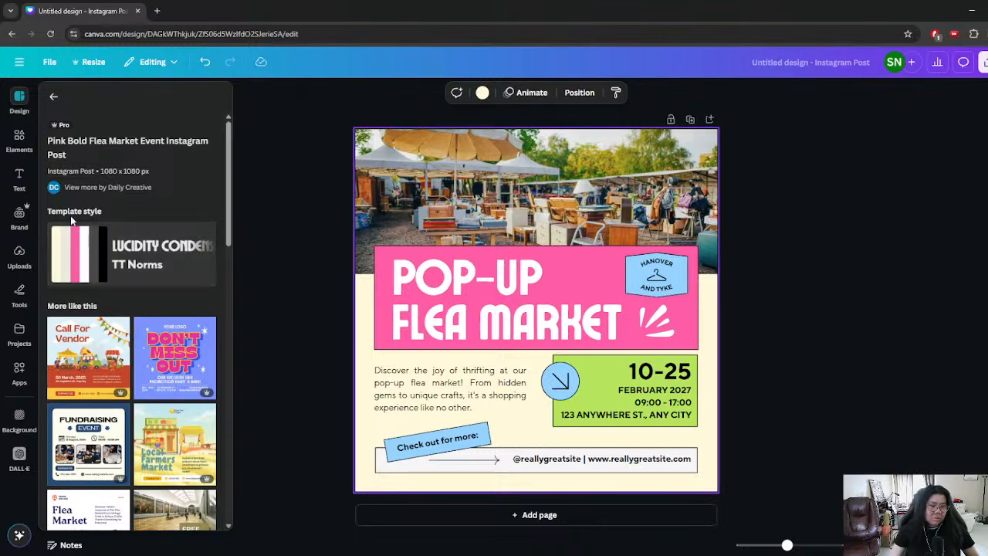
- Shuffle the template's colour style until the page has a lime green background with a dark pink title banner and white heading
{"action": "left_click", "coordinate": [83, 259]}
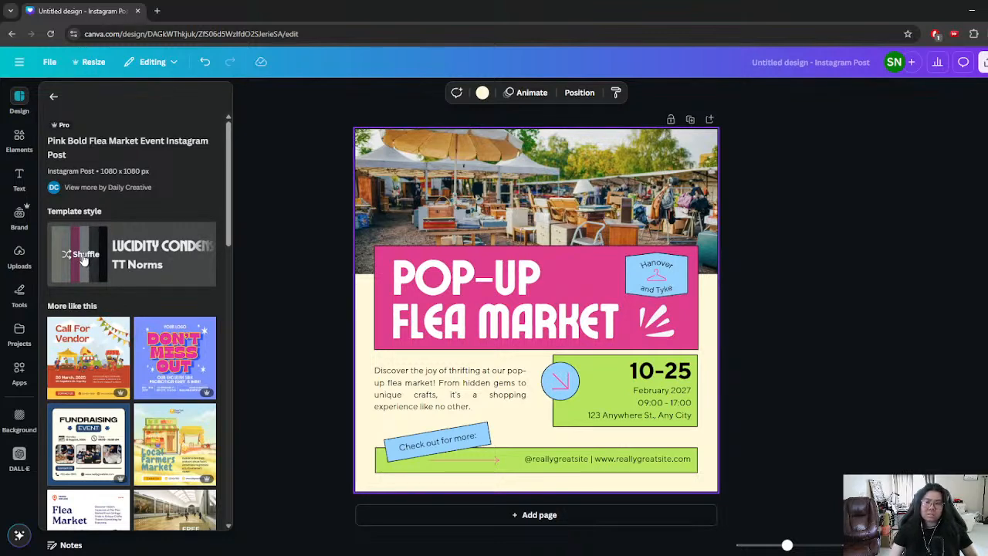
{"action": "left_click", "coordinate": [84, 258]}
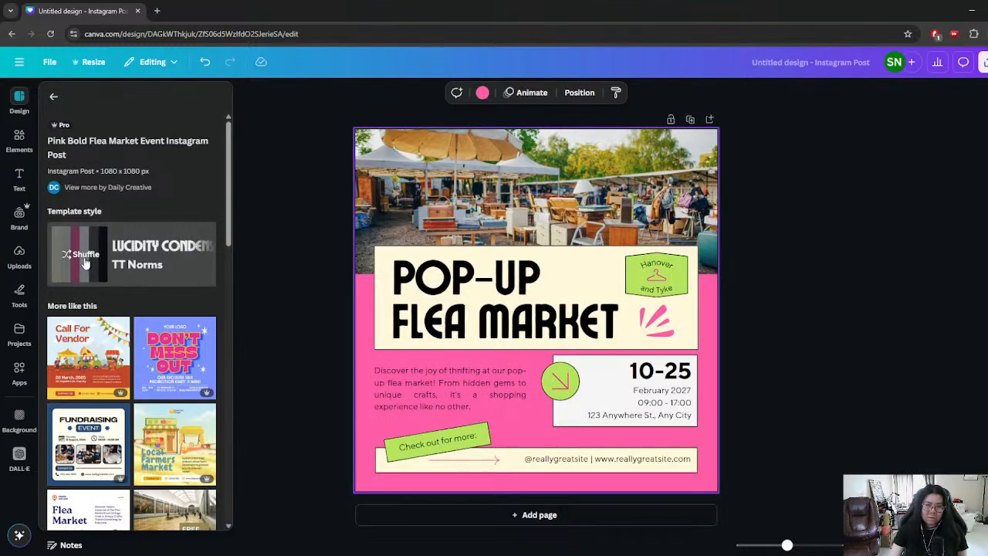
{"action": "left_click", "coordinate": [85, 263]}
{"action": "left_click", "coordinate": [85, 263]}
{"action": "left_click", "coordinate": [85, 263]}
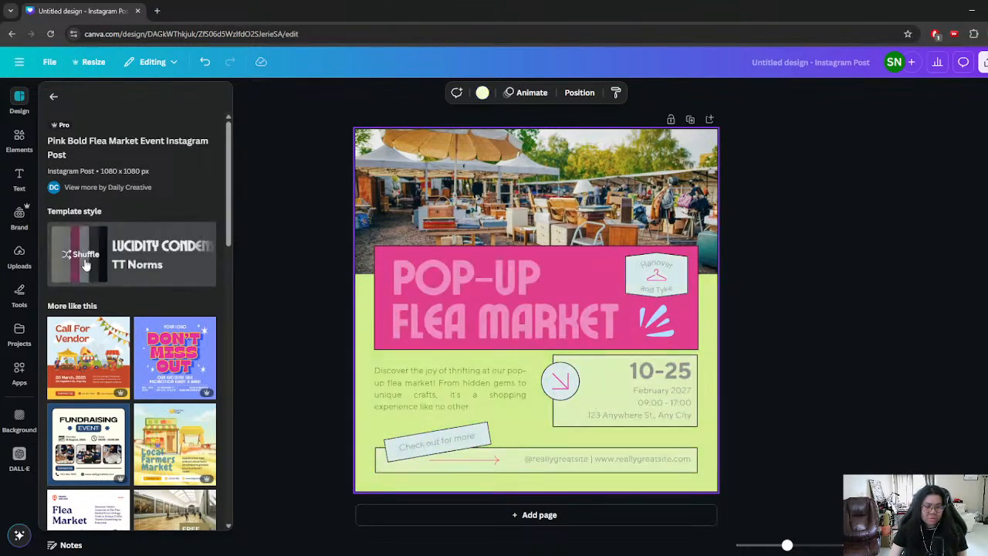
{"action": "left_click", "coordinate": [85, 262]}
{"action": "left_click", "coordinate": [85, 262]}
{"action": "left_click", "coordinate": [85, 262]}
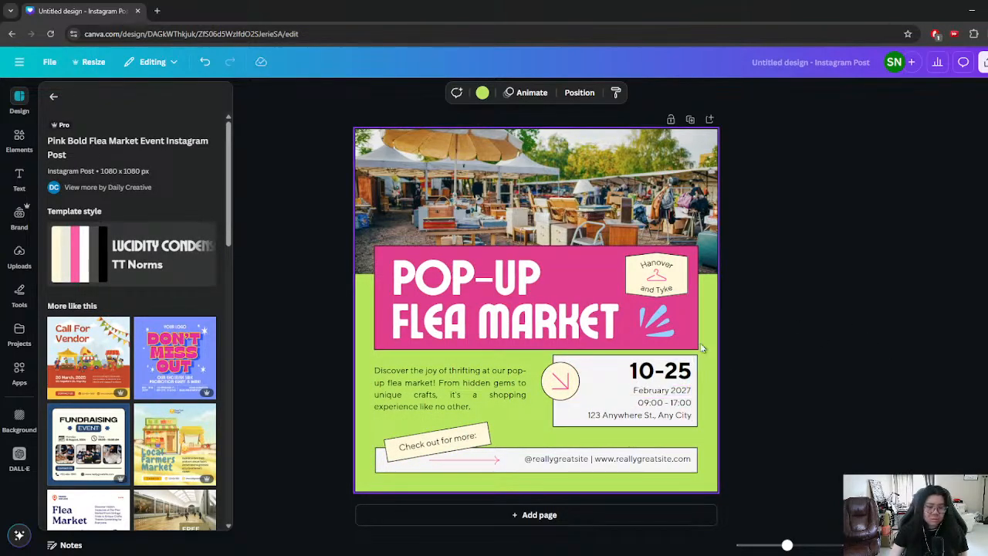
- Replace the heading "Pop-Up Flea Market" with "FREE SCOOP OF ICE CREAM!"
{"action": "double_click", "coordinate": [556, 305]}
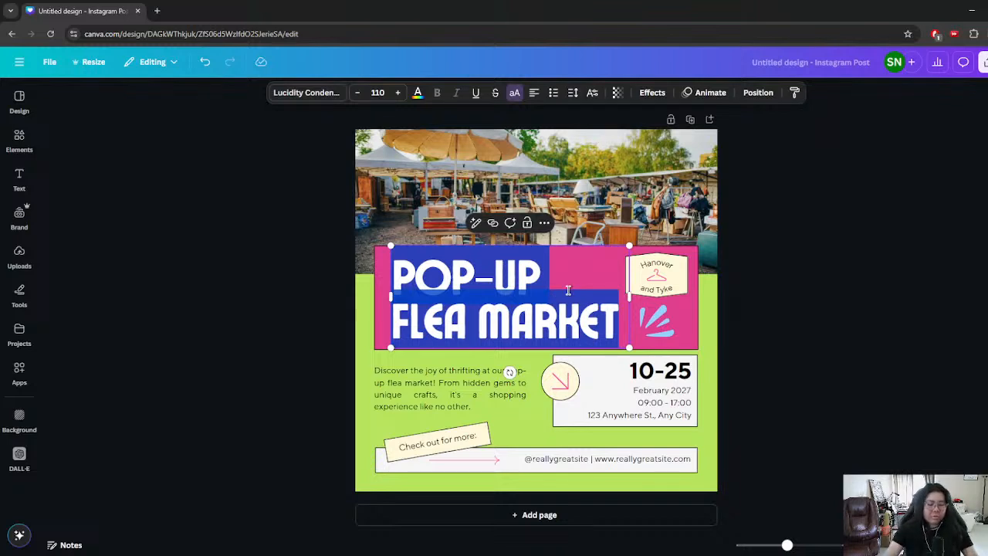
{"action": "type", "text": "FREE"}
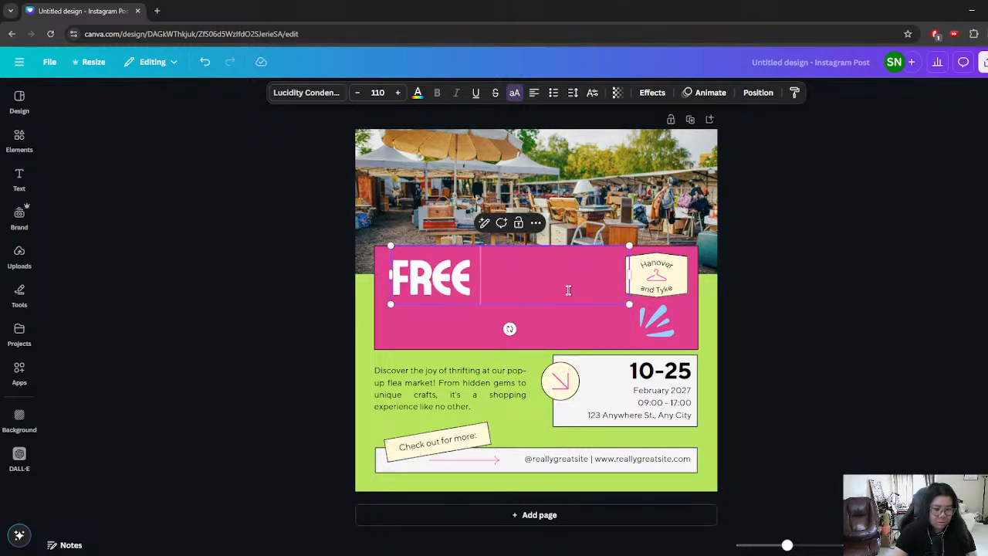
{"action": "type", "text": " SCOOP OF"}
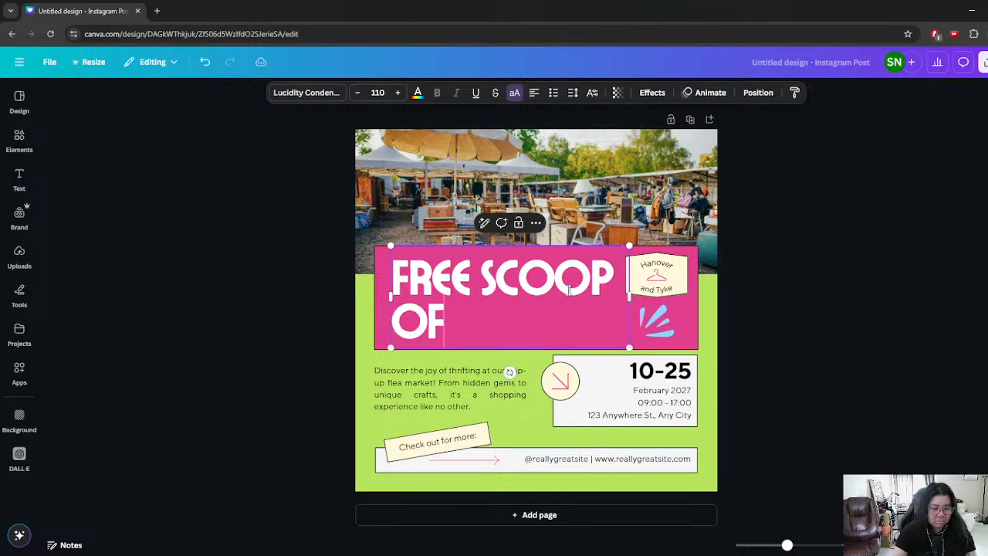
{"action": "type", "text": " ICE CREAM!"}
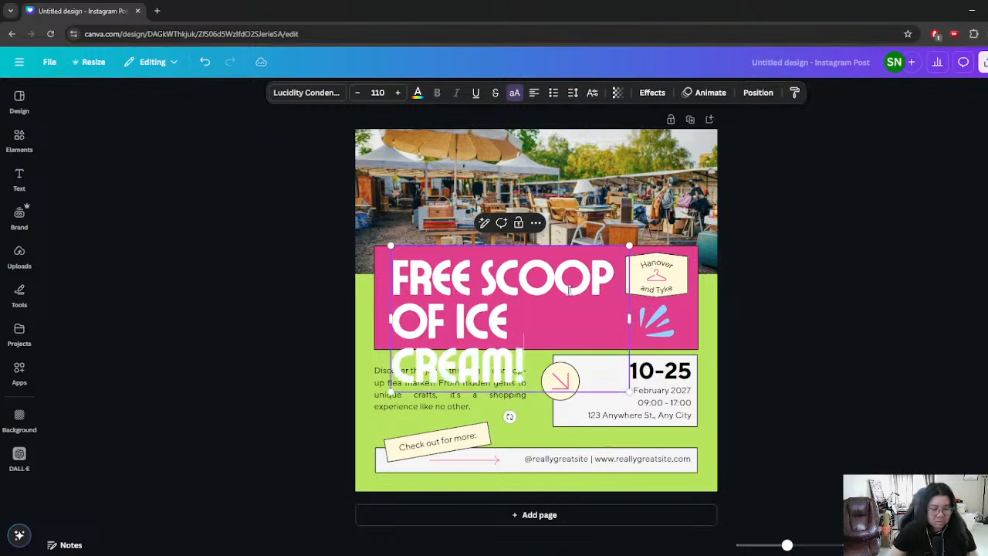
- Reduce the heading's font size to 95.6 so that it fits on two lines inside the pink banner
{"action": "key", "text": "ctrl+a"}
{"action": "left_click", "coordinate": [352, 95]}
{"action": "left_click", "coordinate": [352, 95]}
{"action": "left_click", "coordinate": [352, 95]}
{"action": "left_click", "coordinate": [352, 95]}
{"action": "left_click", "coordinate": [352, 95]}
{"action": "left_click", "coordinate": [352, 95]}
{"action": "left_click", "coordinate": [352, 95]}
{"action": "left_click", "coordinate": [352, 95]}
{"action": "left_click", "coordinate": [353, 95]}
{"action": "left_click", "coordinate": [352, 95]}
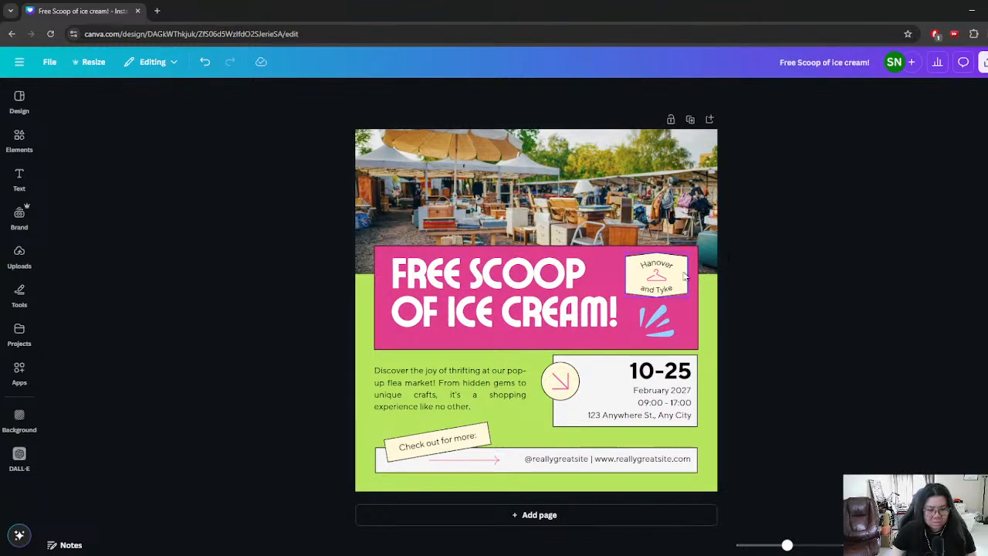
- Replace the banner badge's text and hanger icon with the uploaded Emerald City Creamery logo, scaled down and centred on the badge
{"action": "left_click", "coordinate": [657, 269]}
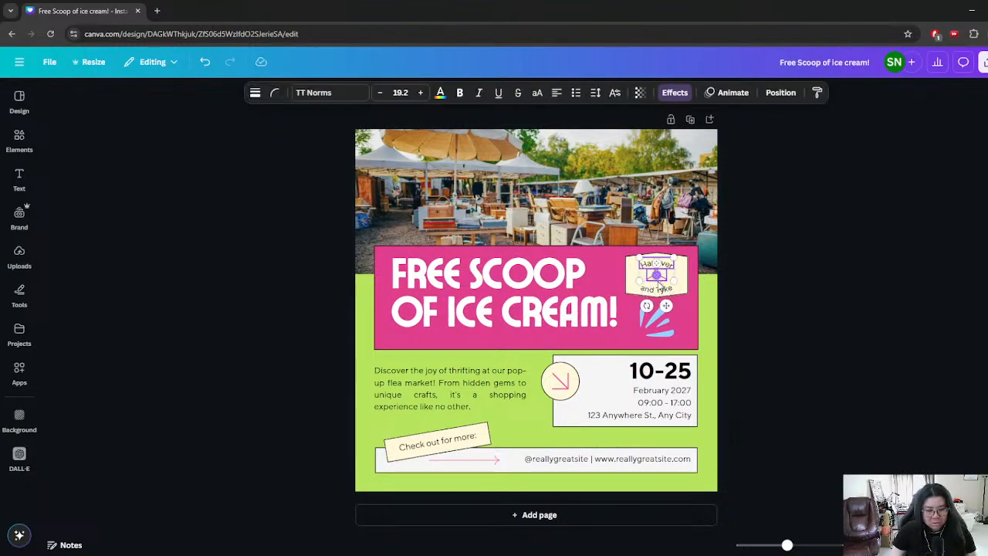
{"action": "key", "text": "Delete"}
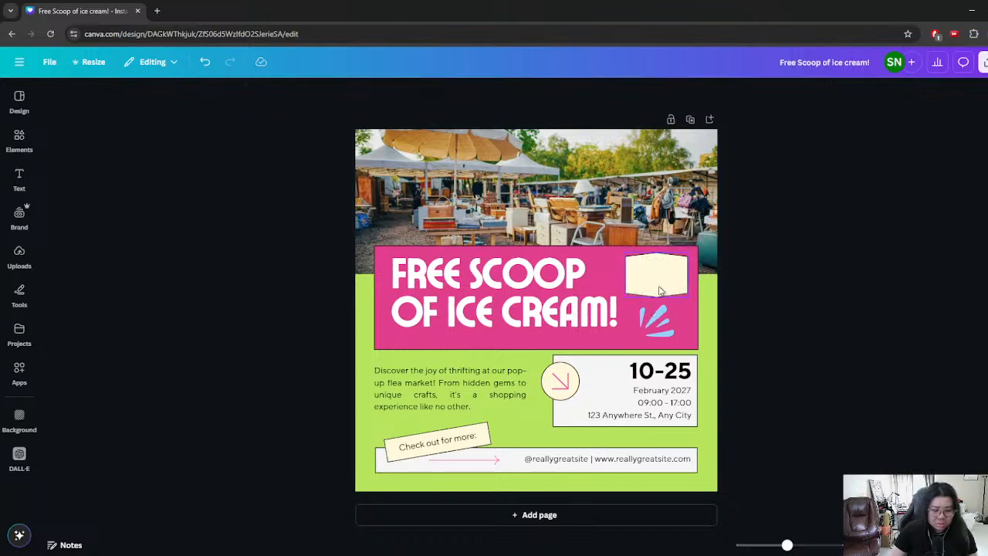
{"action": "left_click", "coordinate": [19, 256]}
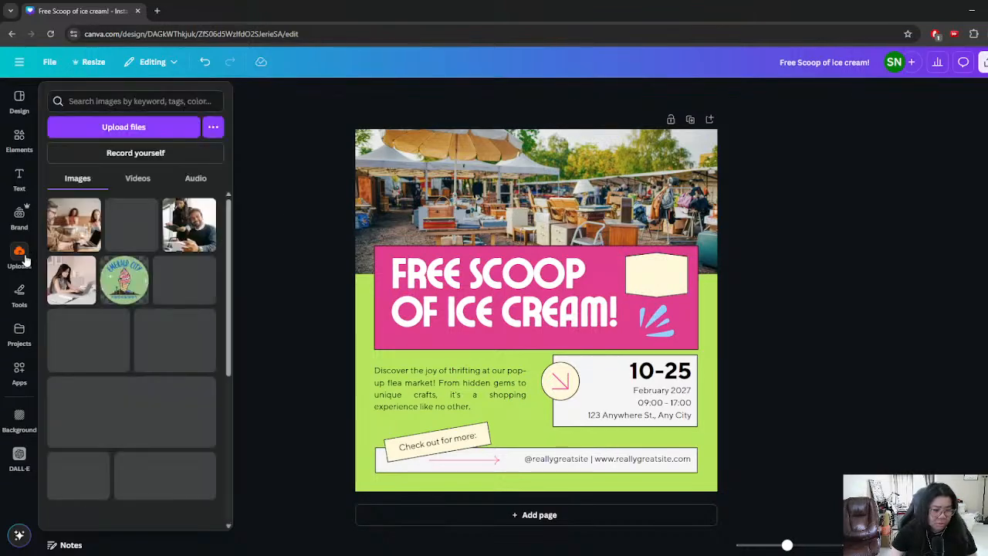
{"action": "left_click", "coordinate": [132, 266]}
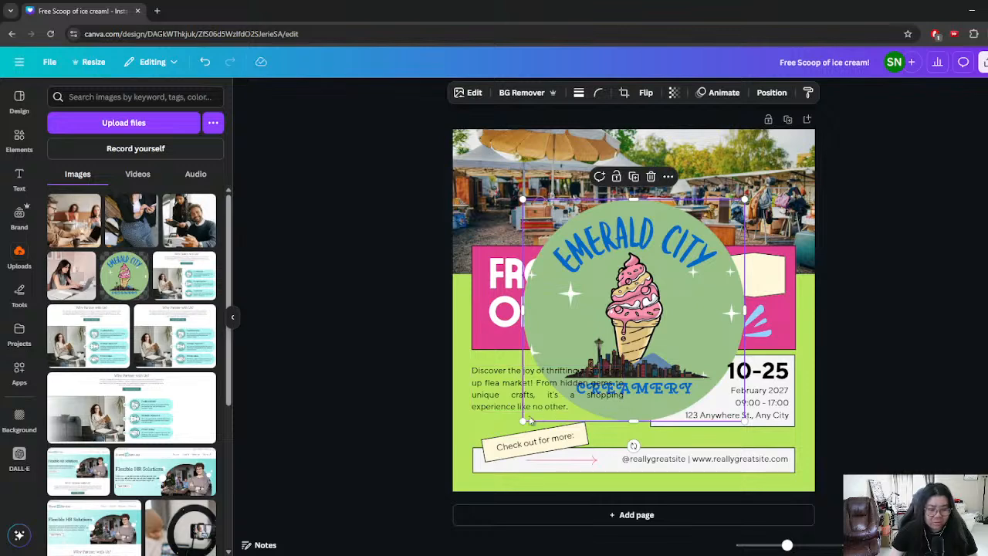
{"action": "left_click_drag", "start_coordinate": [524, 421], "coordinate": [752, 279]}
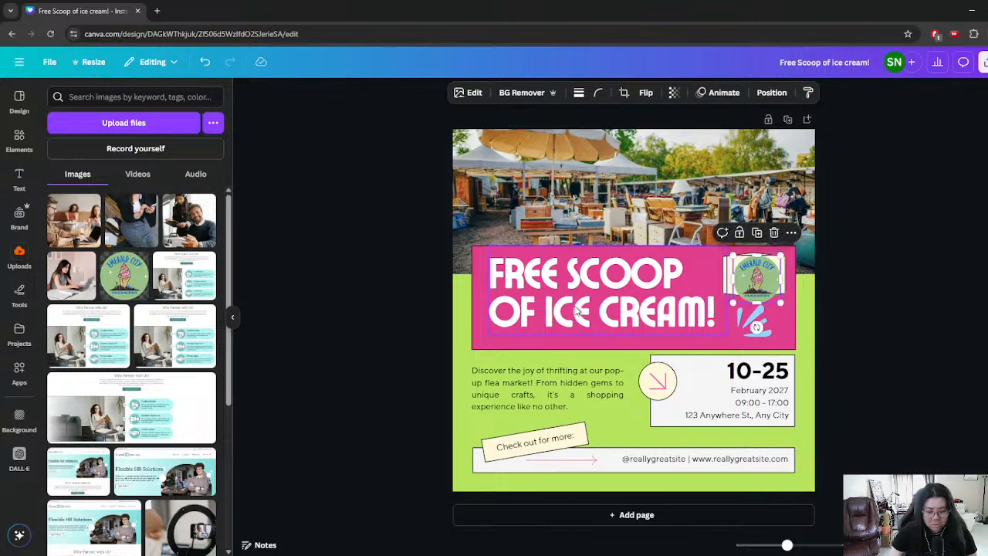
{"action": "key", "text": "Escape"}
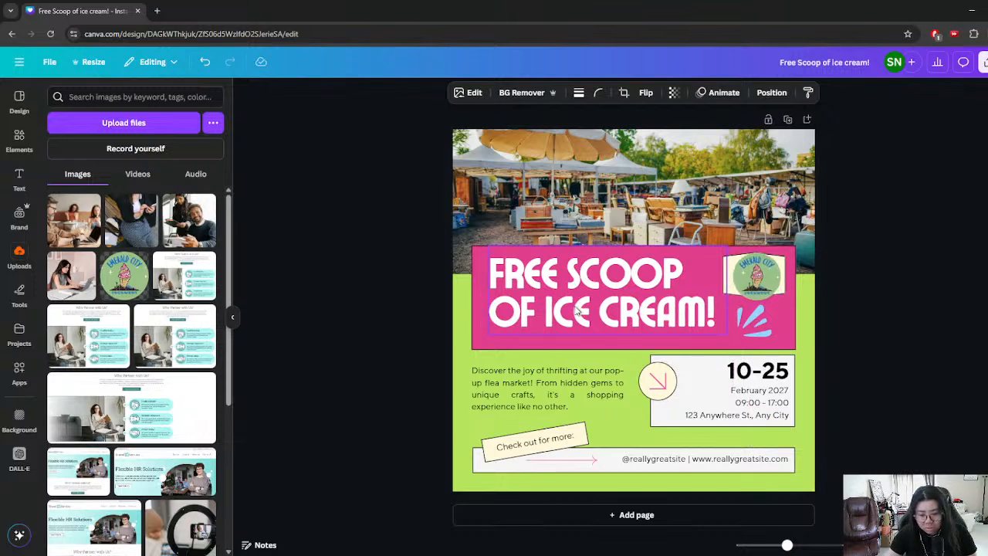
{"action": "left_click", "coordinate": [755, 274]}
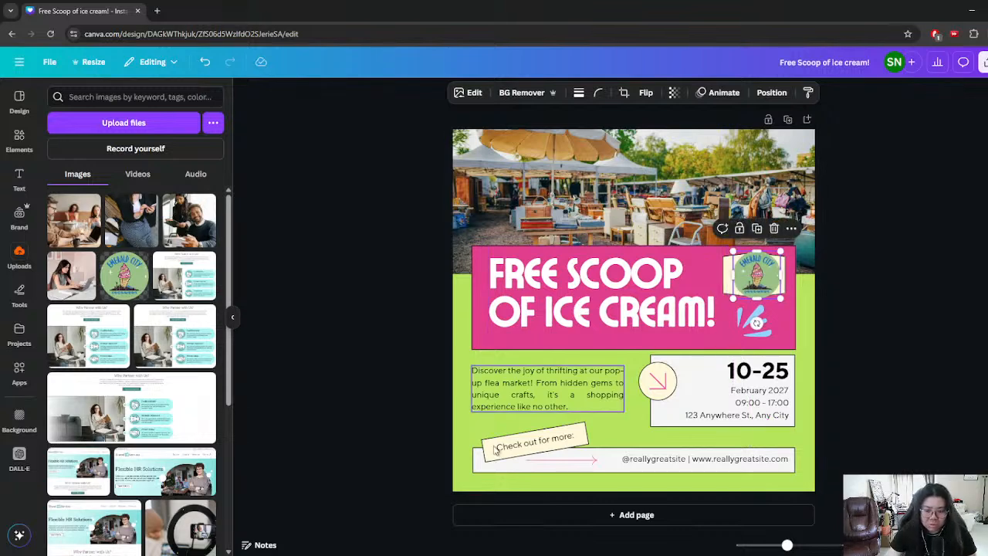
{"action": "key", "text": "ctrl+plus"}
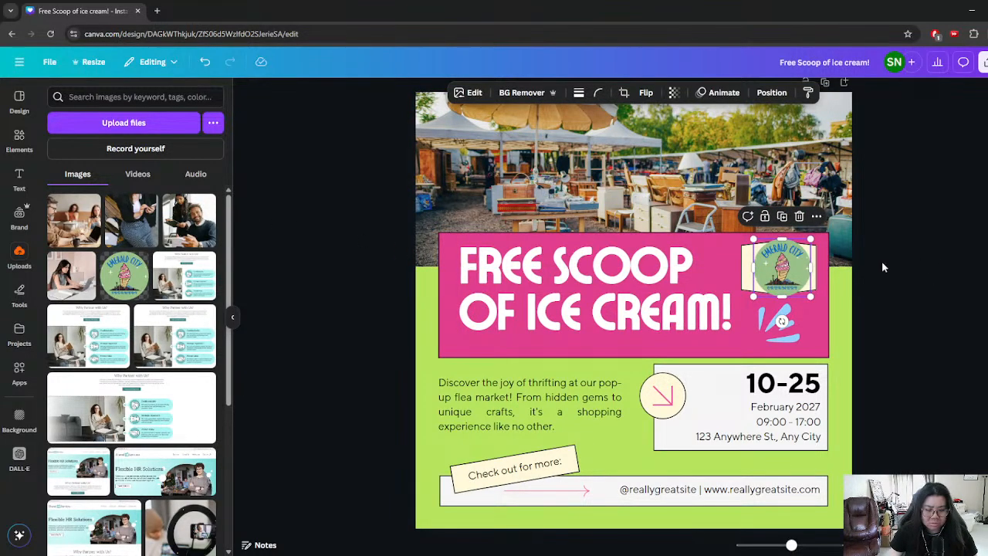
{"action": "left_click", "coordinate": [577, 401]}
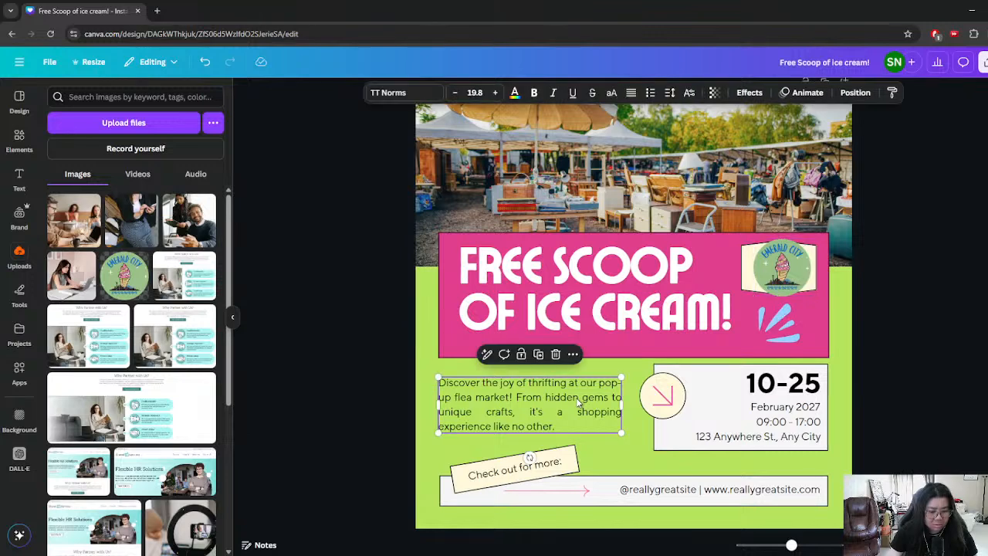
{"action": "left_click", "coordinate": [576, 398]}
{"action": "left_click", "coordinate": [358, 389]}
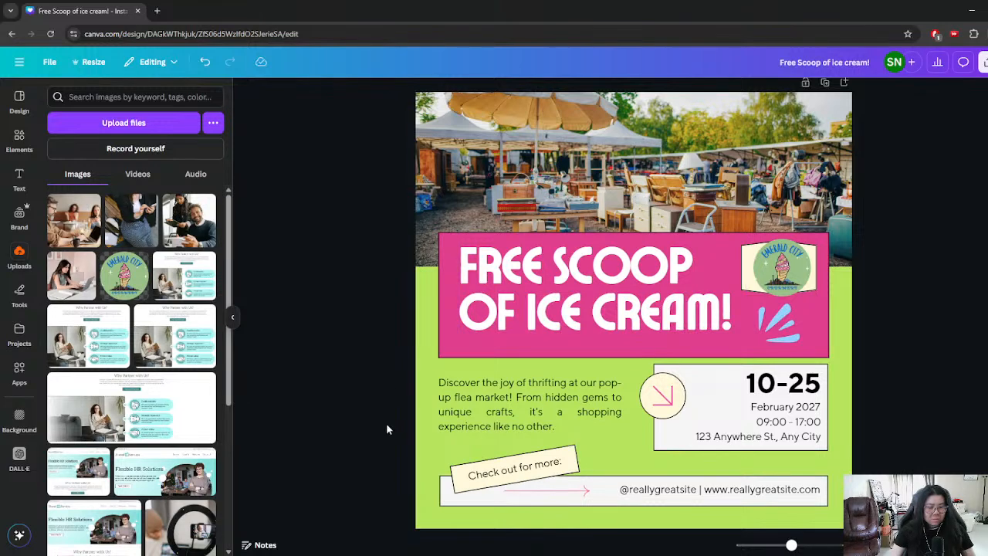
- Try cream and white for the heading text, and set its colour to black (#000000)
{"action": "left_click", "coordinate": [596, 302]}
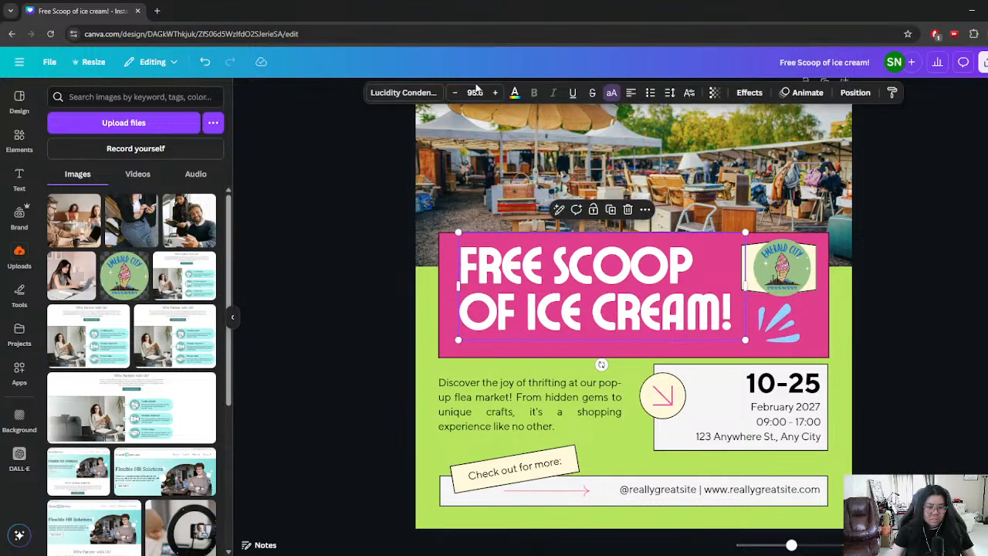
{"action": "left_click", "coordinate": [514, 93]}
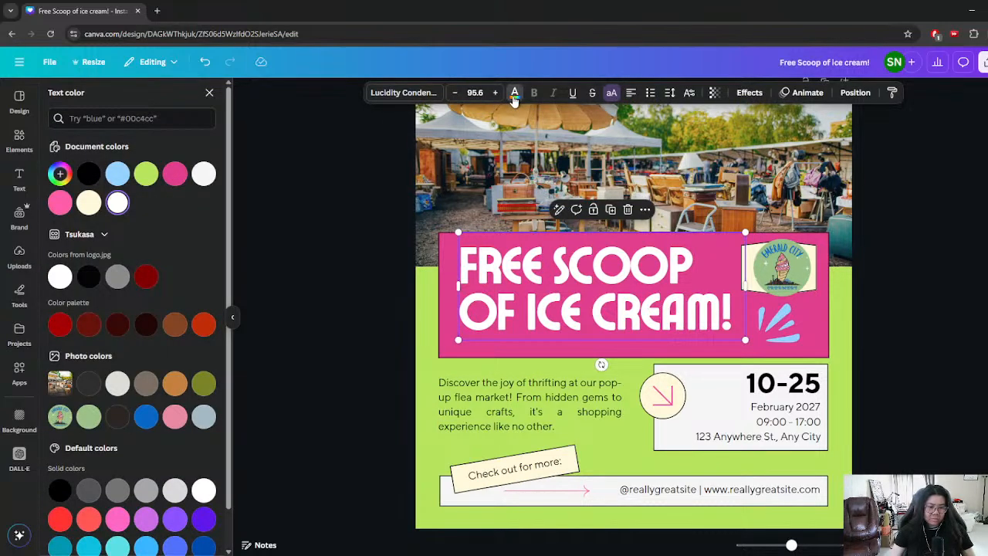
{"action": "left_click", "coordinate": [88, 173]}
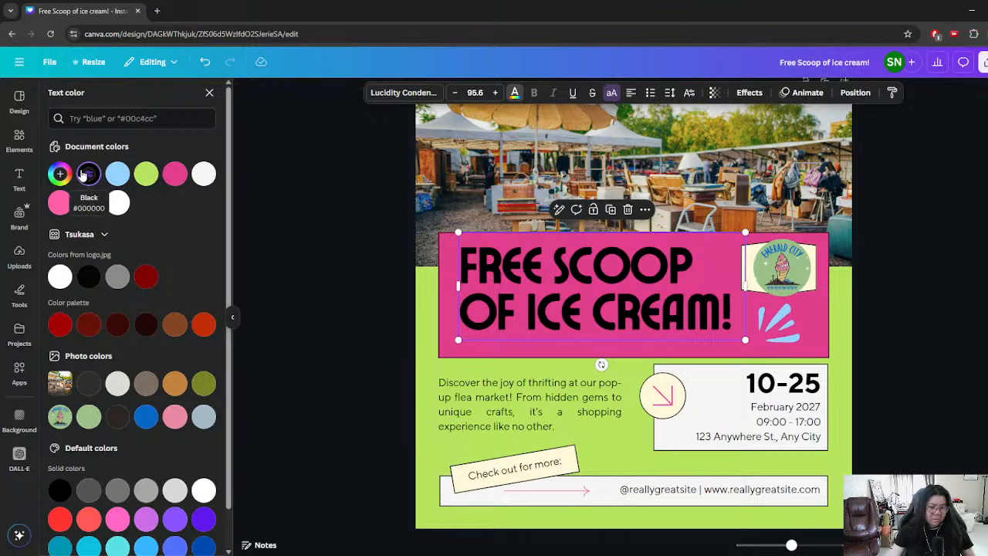
{"action": "left_click", "coordinate": [89, 203]}
{"action": "left_click", "coordinate": [117, 202]}
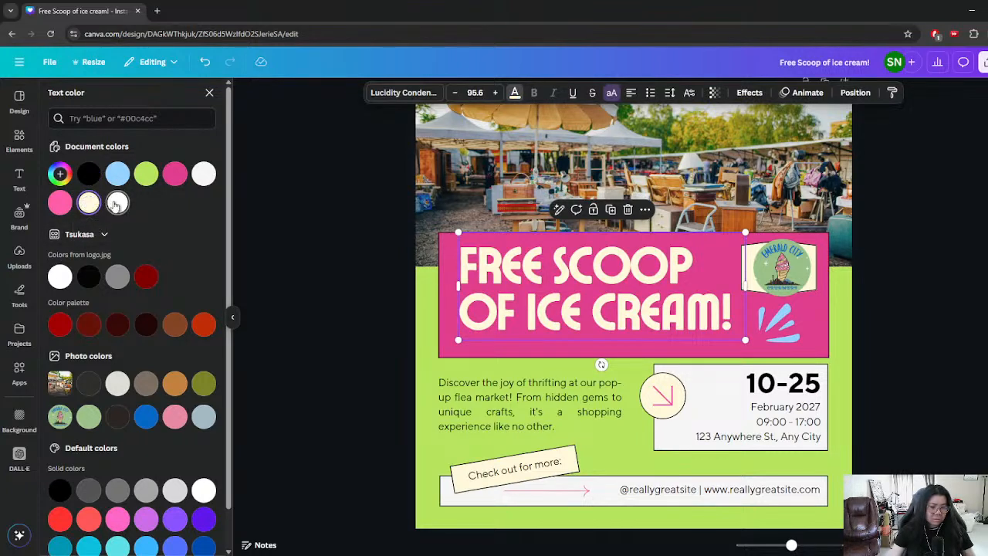
{"action": "left_click", "coordinate": [88, 174]}
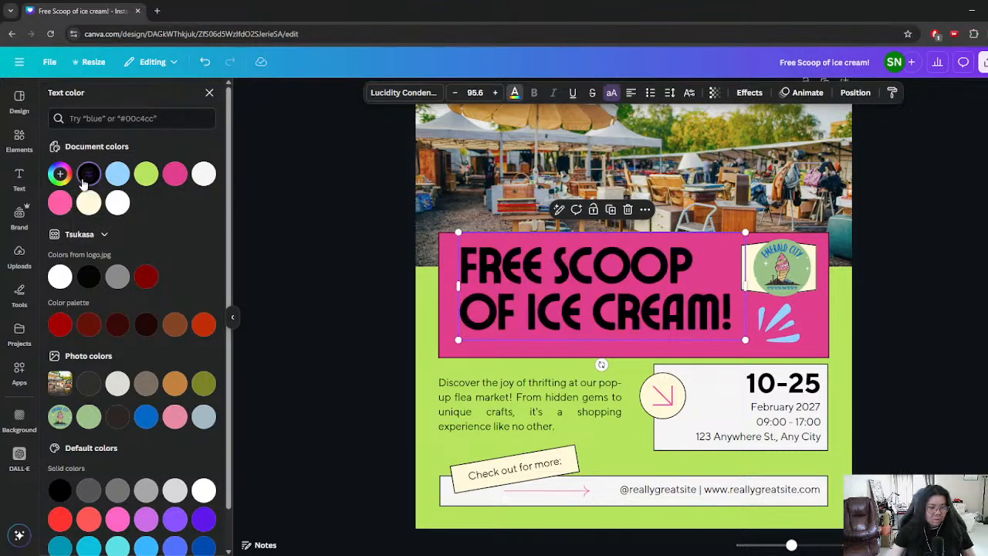
- Set the page background to the soft green from the Emerald City Creamery logo's photo colours
{"action": "left_click", "coordinate": [779, 267]}
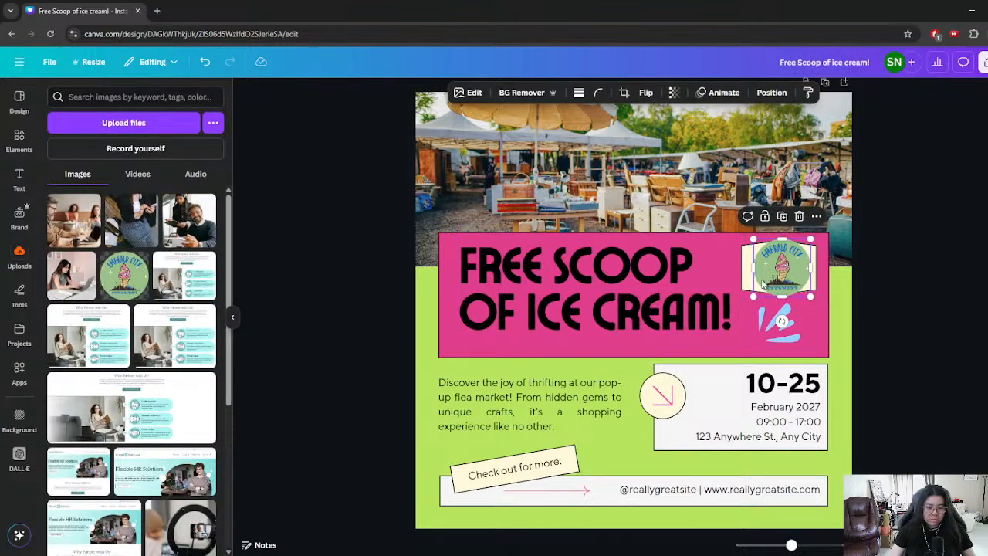
{"action": "left_click", "coordinate": [422, 355]}
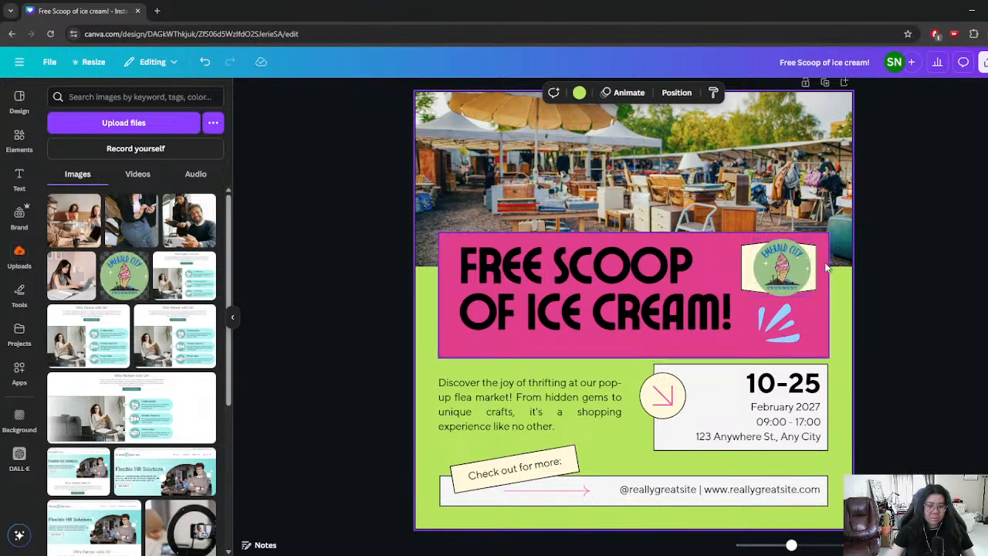
{"action": "left_click", "coordinate": [579, 93]}
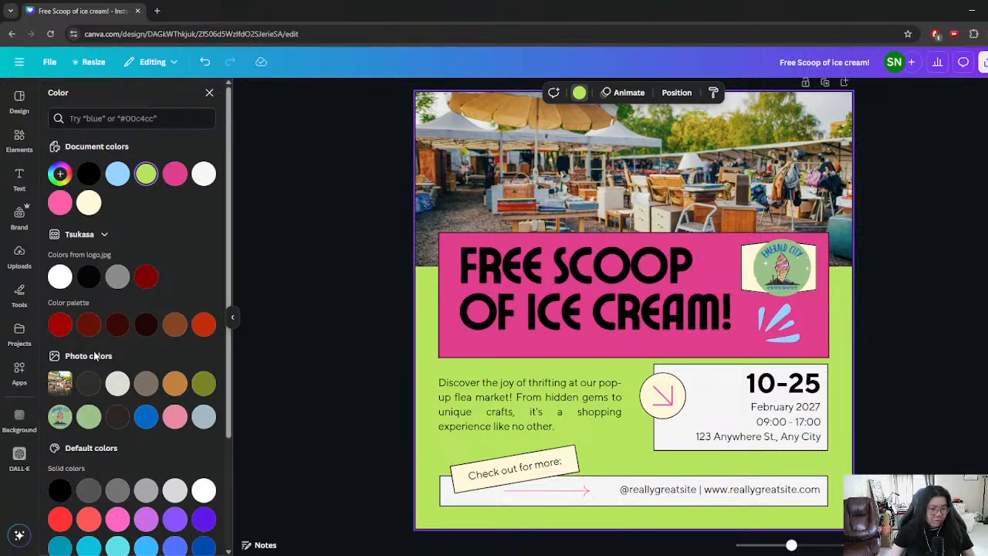
{"action": "left_click", "coordinate": [89, 417]}
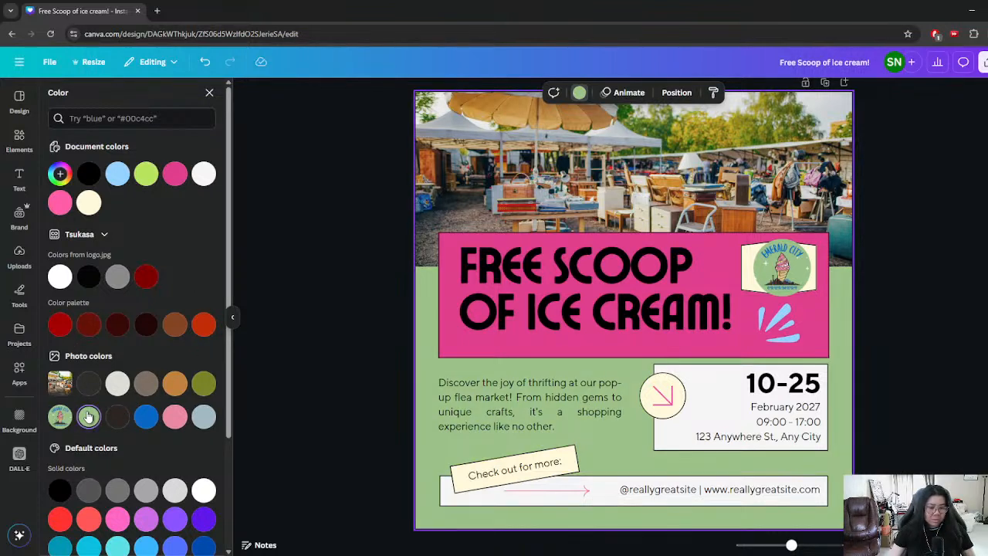
- Set the heading banner's fill to the soft pink from the Emerald City Creamery logo's photo colours
{"action": "scroll", "coordinate": [88, 417], "scroll_direction": "down", "scroll_amount": 3}
{"action": "scroll", "coordinate": [89, 413], "scroll_direction": "up", "scroll_amount": 2}
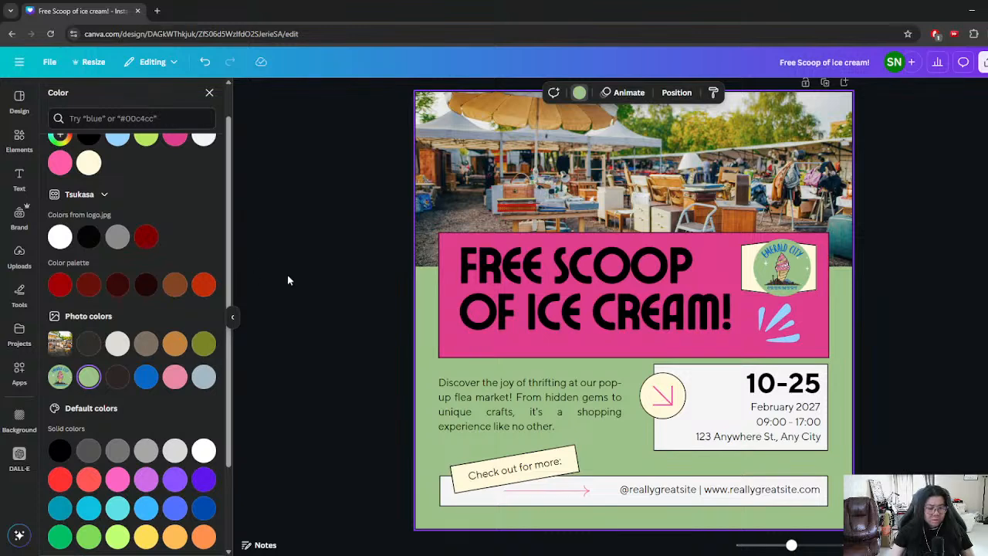
{"action": "left_click", "coordinate": [743, 243]}
{"action": "left_click", "coordinate": [699, 265]}
{"action": "left_click", "coordinate": [726, 349]}
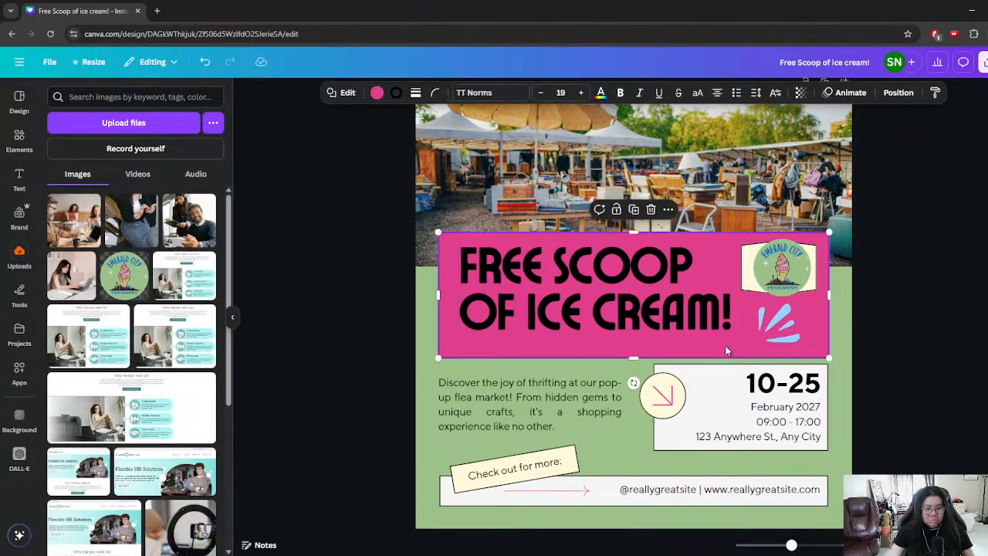
{"action": "left_click", "coordinate": [377, 93]}
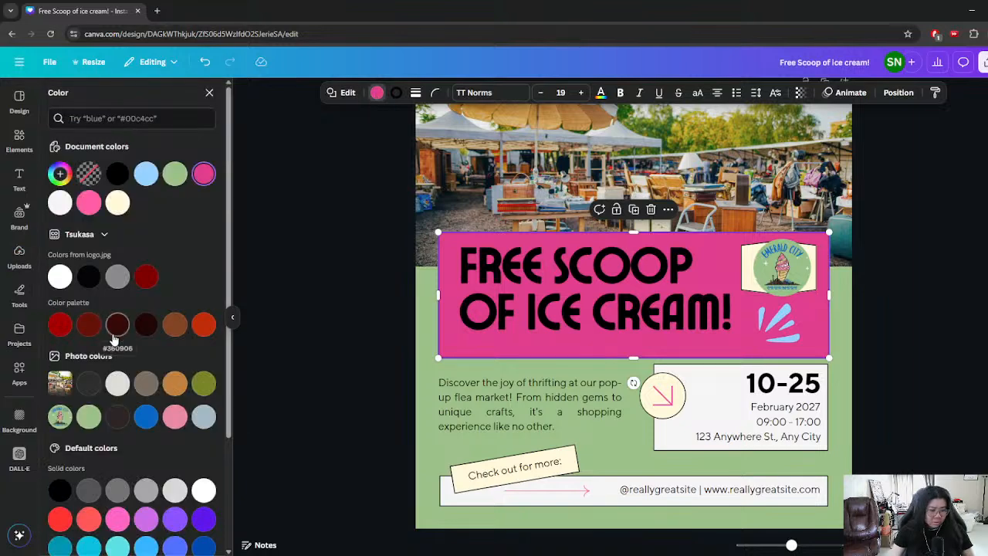
{"action": "left_click", "coordinate": [176, 419]}
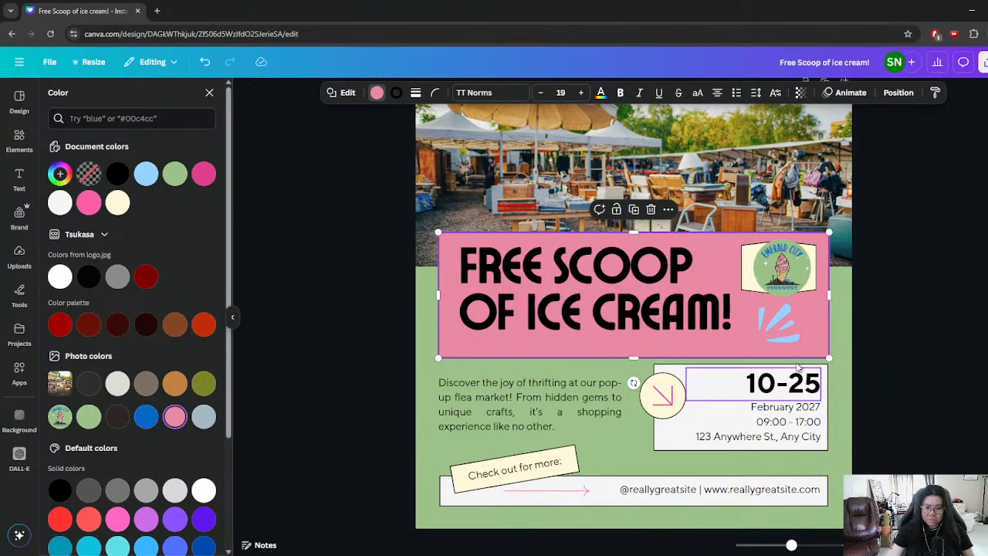
- Set the heading text to the blue from the logo's photo colours and apply the change to all black text in the design
{"action": "left_click", "coordinate": [644, 331]}
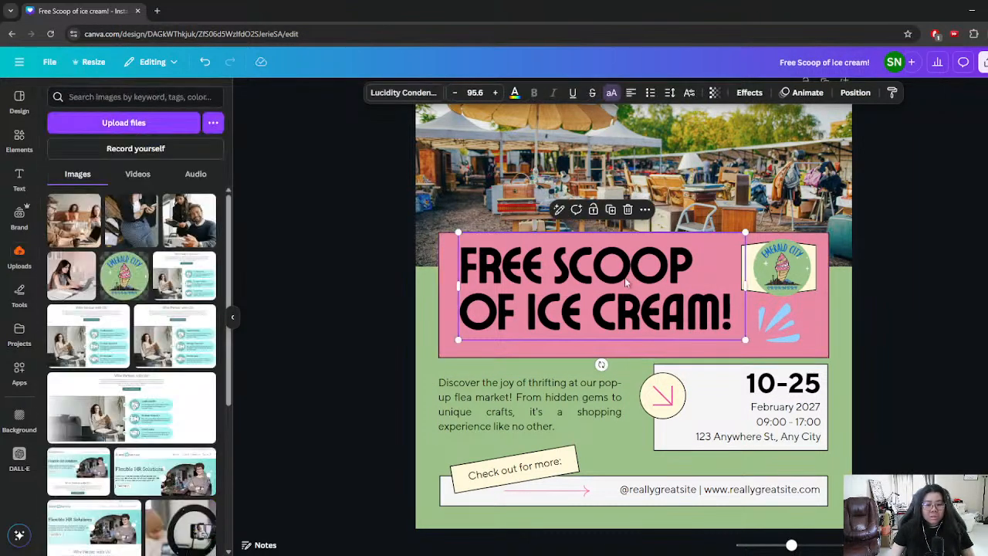
{"action": "left_click", "coordinate": [514, 93]}
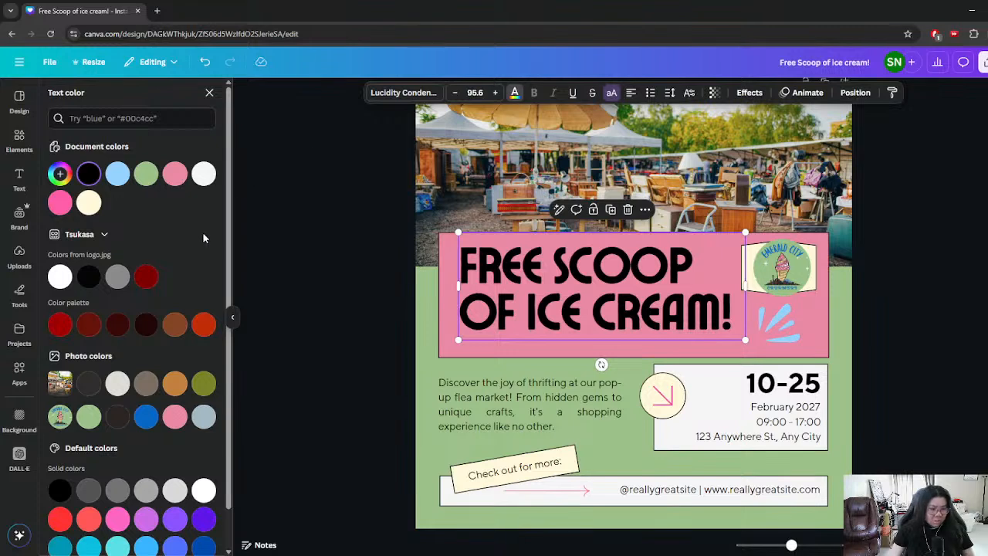
{"action": "left_click", "coordinate": [153, 421]}
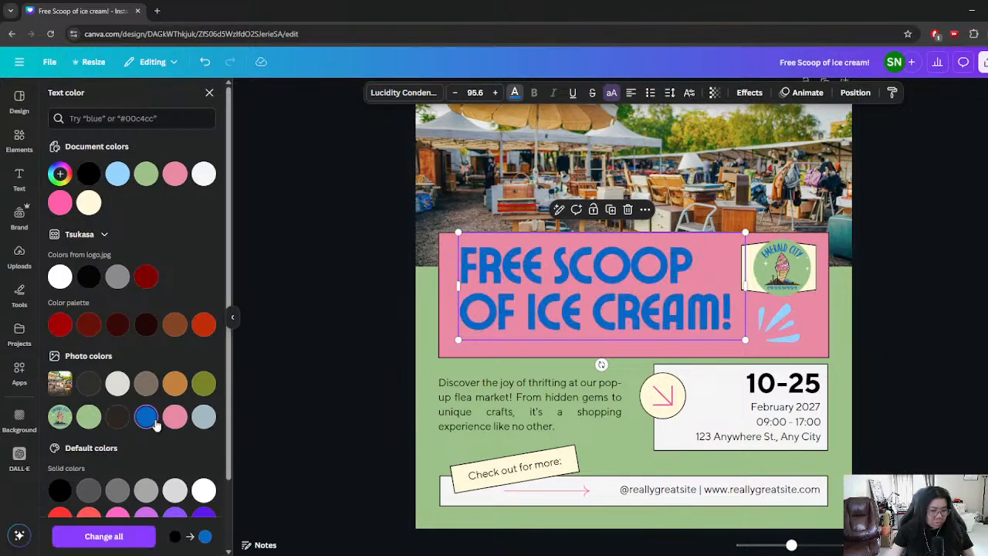
{"action": "left_click", "coordinate": [86, 537]}
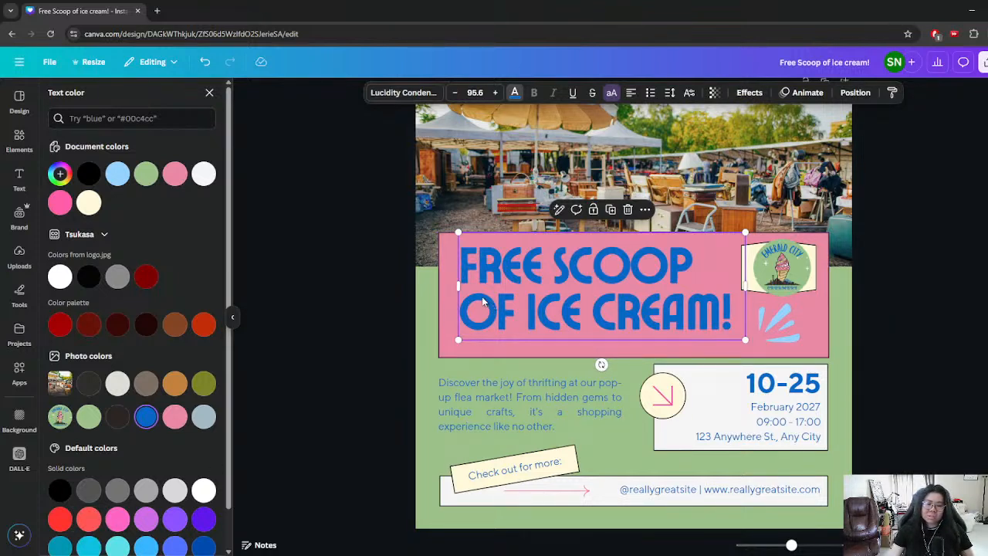
{"action": "left_click", "coordinate": [538, 298]}
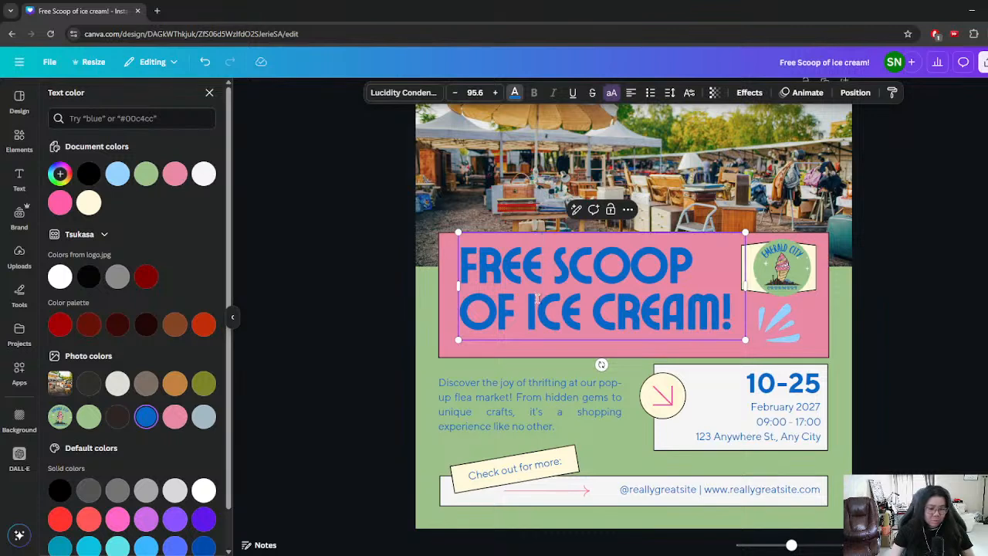
{"action": "left_click", "coordinate": [548, 394]}
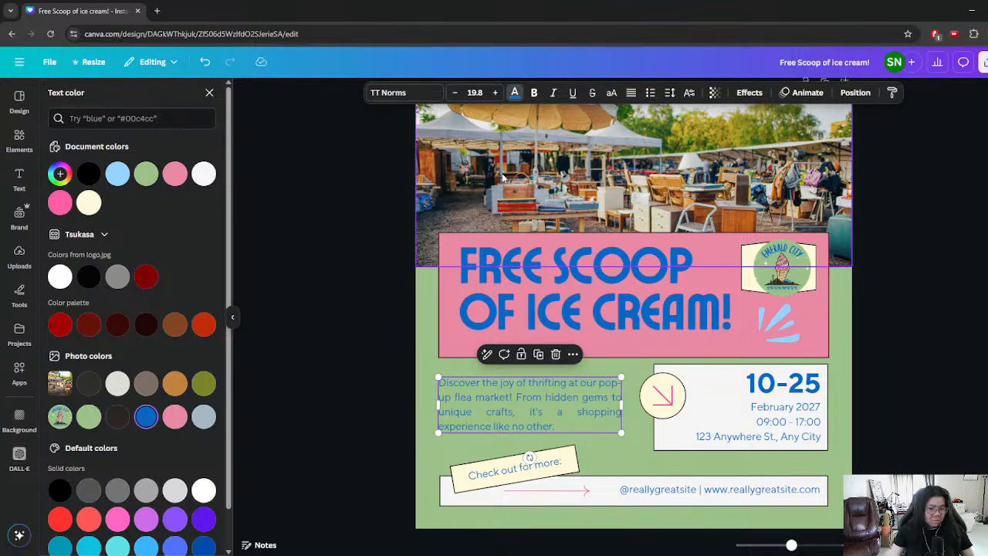
- Search the elements library for "ice cream" and browse the matching graphics
{"action": "left_click", "coordinate": [525, 170]}
{"action": "scroll", "coordinate": [531, 216], "scroll_direction": "up", "scroll_amount": 1}
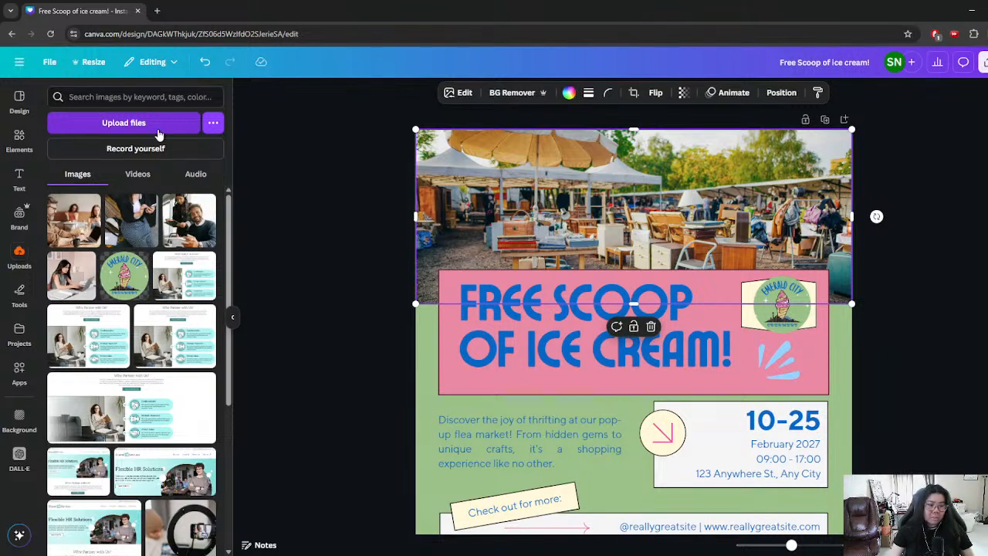
{"action": "left_click", "coordinate": [34, 147]}
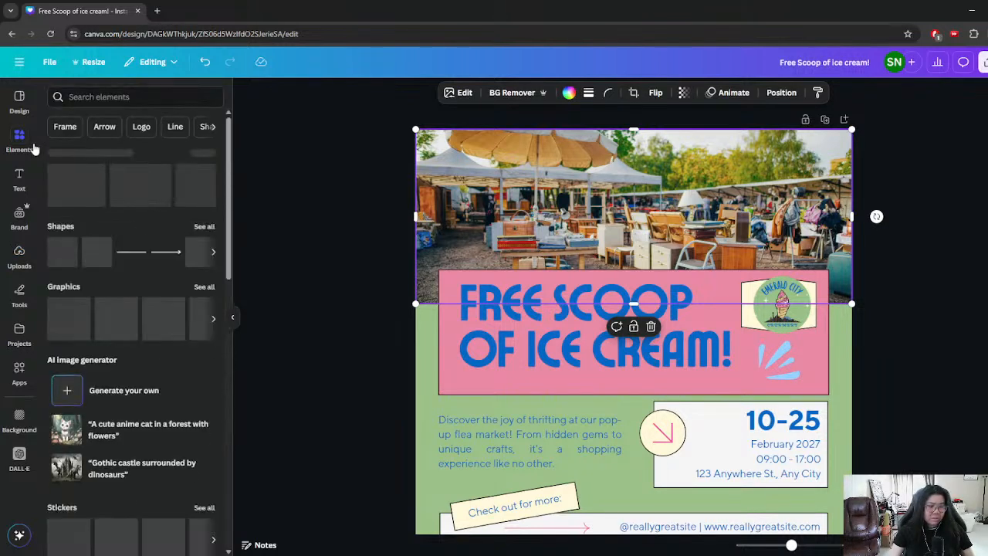
{"action": "left_click", "coordinate": [73, 96]}
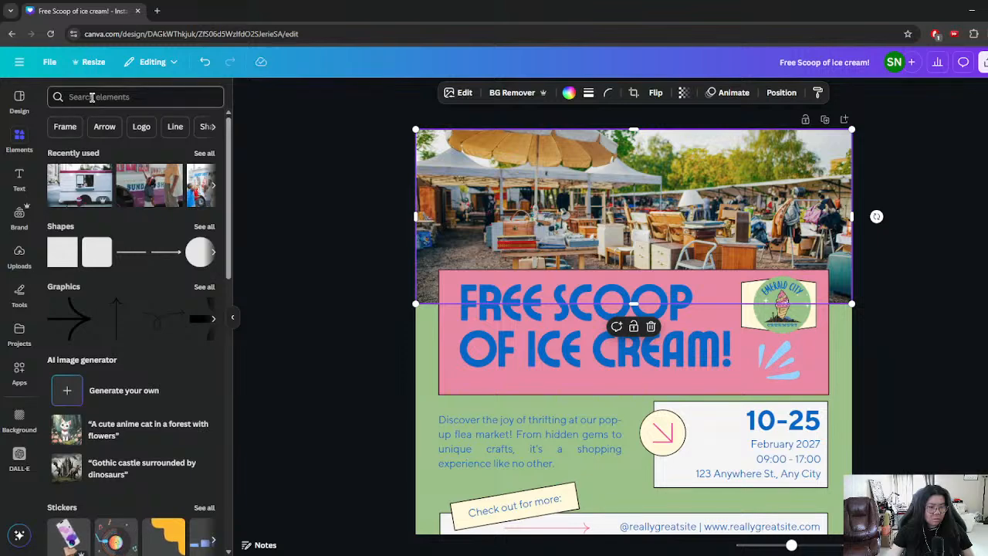
{"action": "type", "text": "ice cream"}
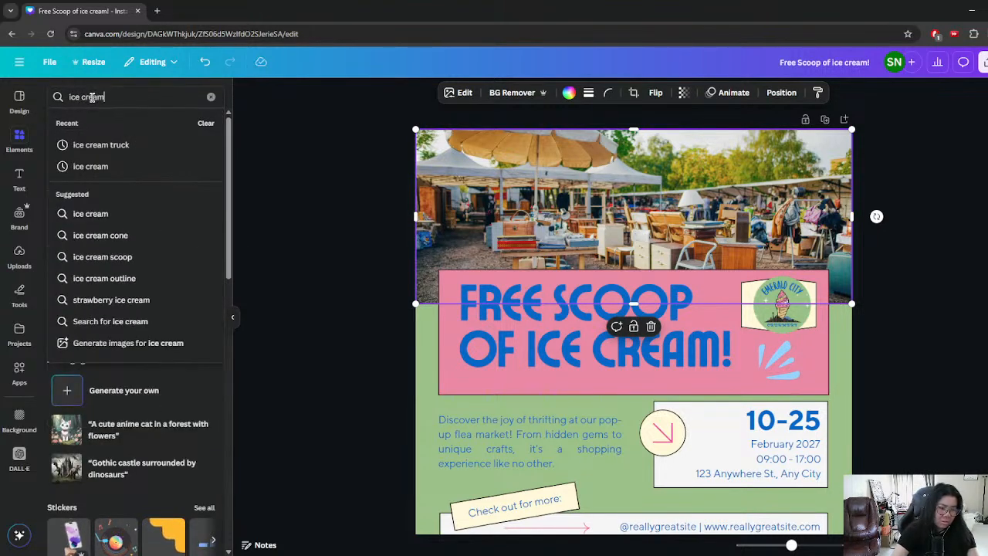
{"action": "key", "text": "Return"}
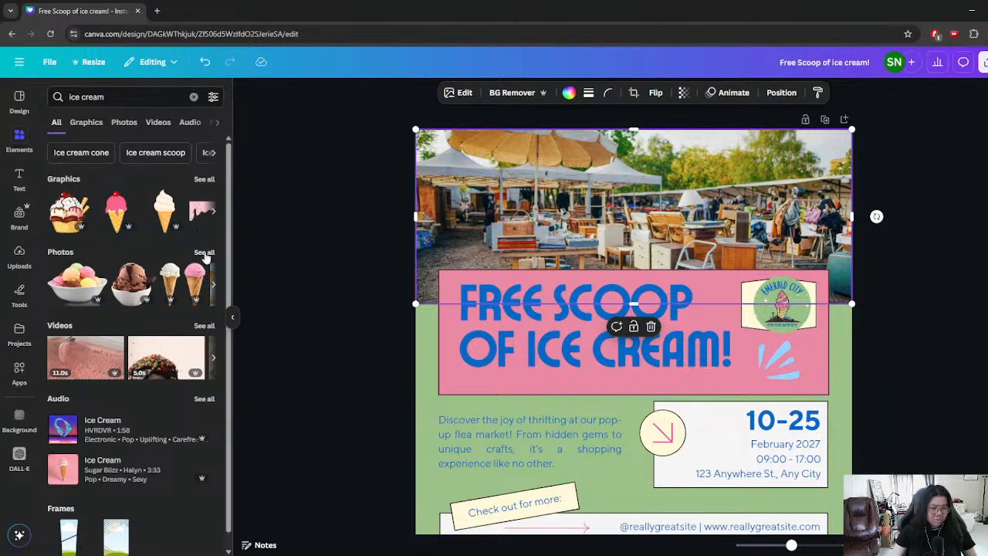
{"action": "left_click", "coordinate": [203, 180]}
{"action": "scroll", "coordinate": [121, 487], "scroll_direction": "down", "scroll_amount": 2}
{"action": "scroll", "coordinate": [121, 487], "scroll_direction": "up", "scroll_amount": 2}
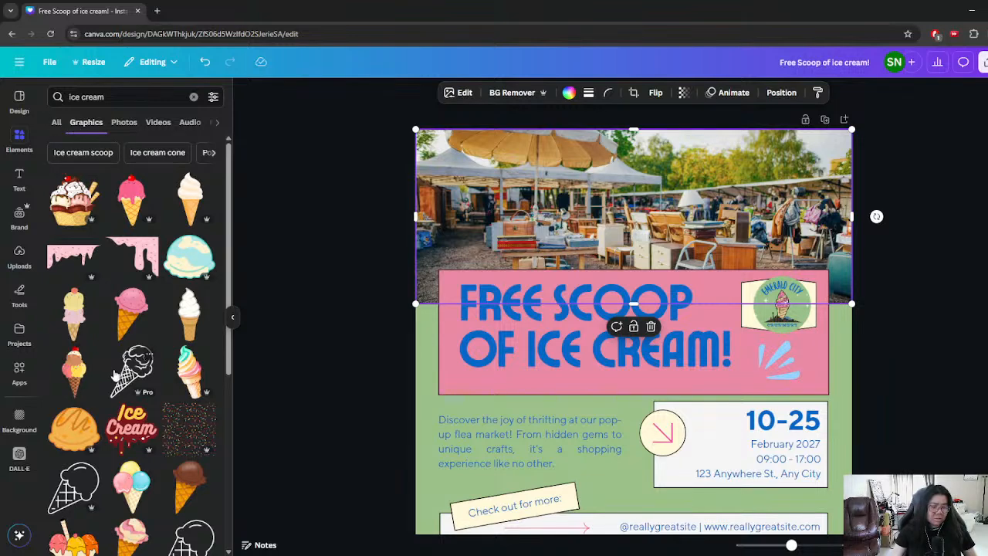
{"action": "scroll", "coordinate": [76, 132], "scroll_direction": "down", "scroll_amount": 3}
{"action": "scroll", "coordinate": [75, 131], "scroll_direction": "up", "scroll_amount": 2}
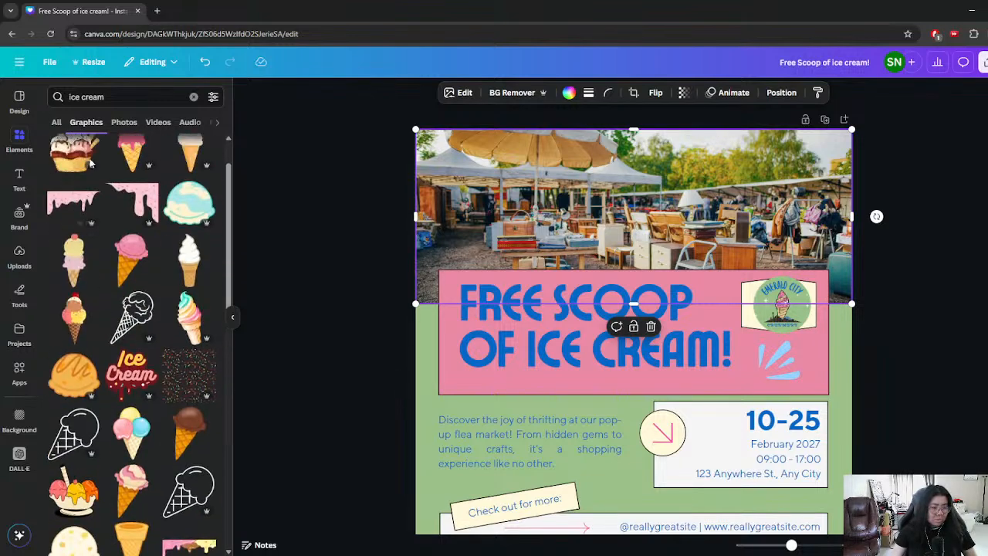
- Replace the flea market photo with the "ice cream" photo of hands holding three waffle cones together
{"action": "left_click", "coordinate": [126, 126]}
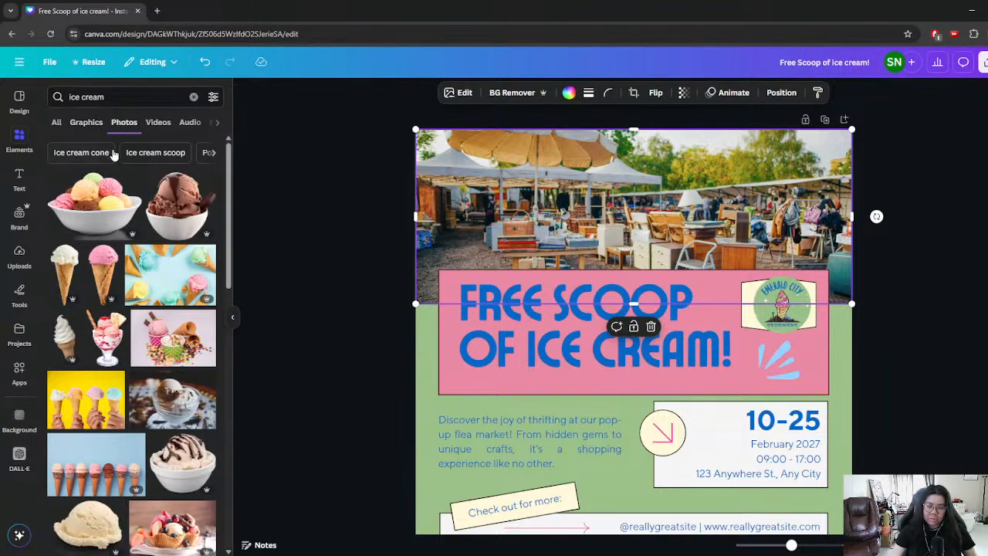
{"action": "scroll", "coordinate": [108, 332], "scroll_direction": "down", "scroll_amount": 3}
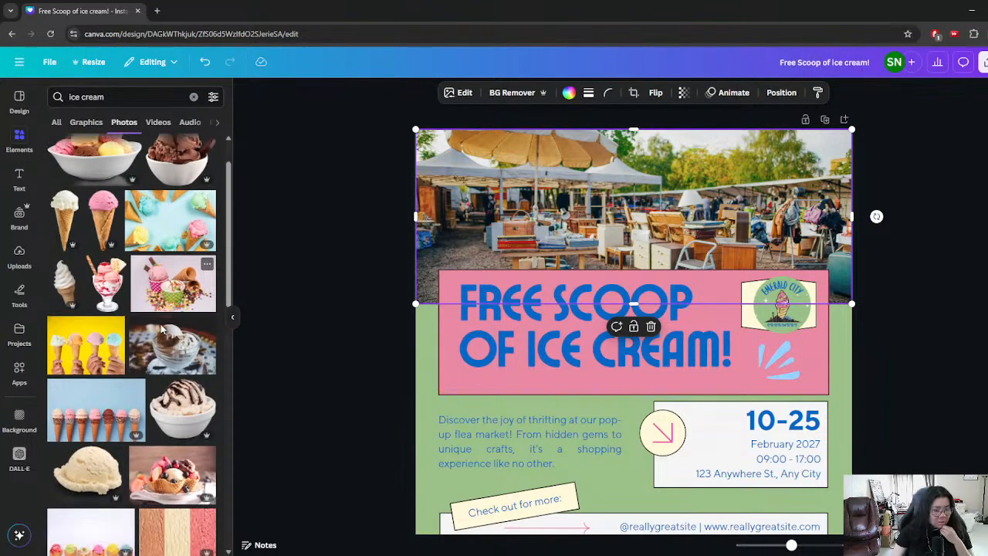
{"action": "scroll", "coordinate": [100, 332], "scroll_direction": "down", "scroll_amount": 3}
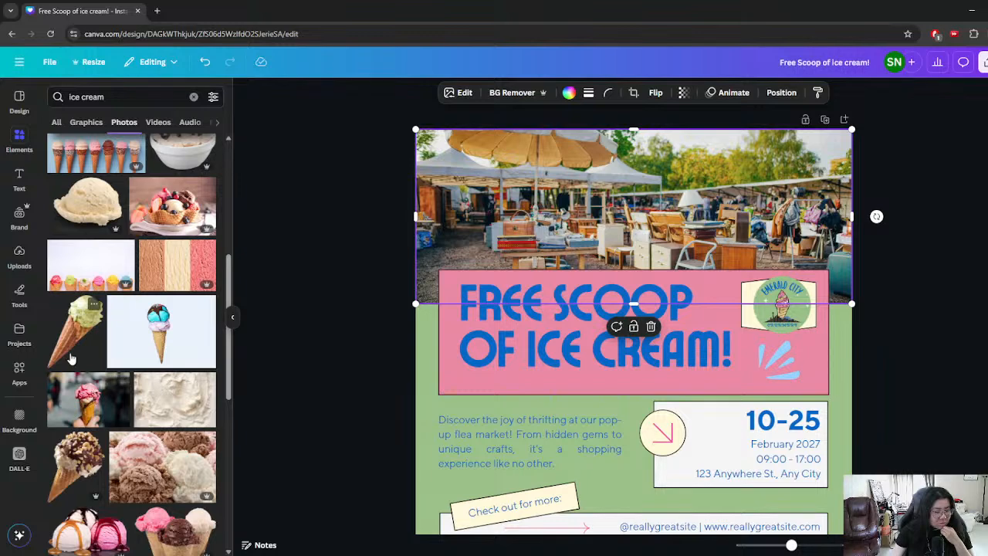
{"action": "scroll", "coordinate": [77, 371], "scroll_direction": "down", "scroll_amount": 3}
{"action": "scroll", "coordinate": [77, 370], "scroll_direction": "down", "scroll_amount": 3}
{"action": "left_click_drag", "start_coordinate": [91, 297], "coordinate": [452, 220]}
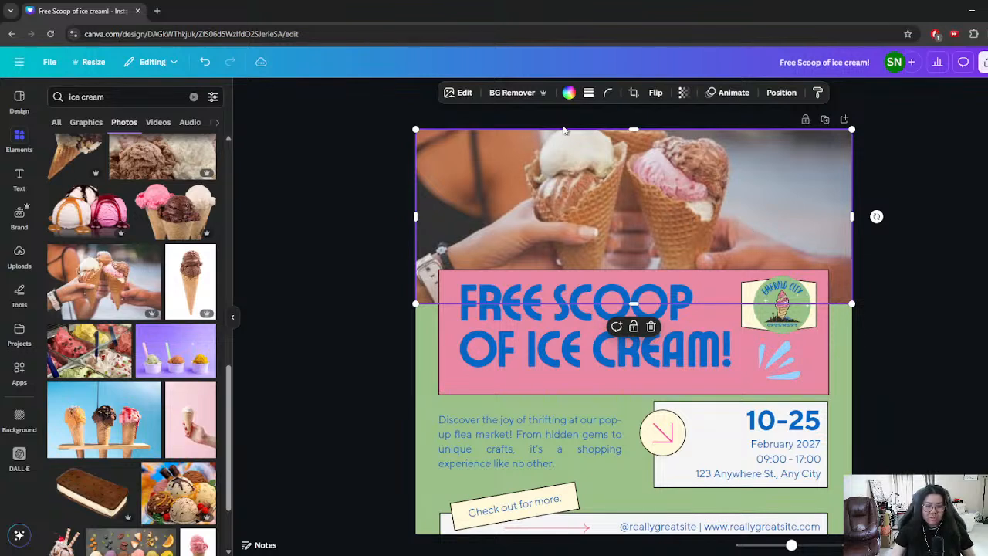
- Shift the ice cream photo down within its crop frame so that the tops of all three cones show
{"action": "double_click", "coordinate": [731, 176]}
{"action": "left_click_drag", "start_coordinate": [717, 170], "coordinate": [726, 198]}
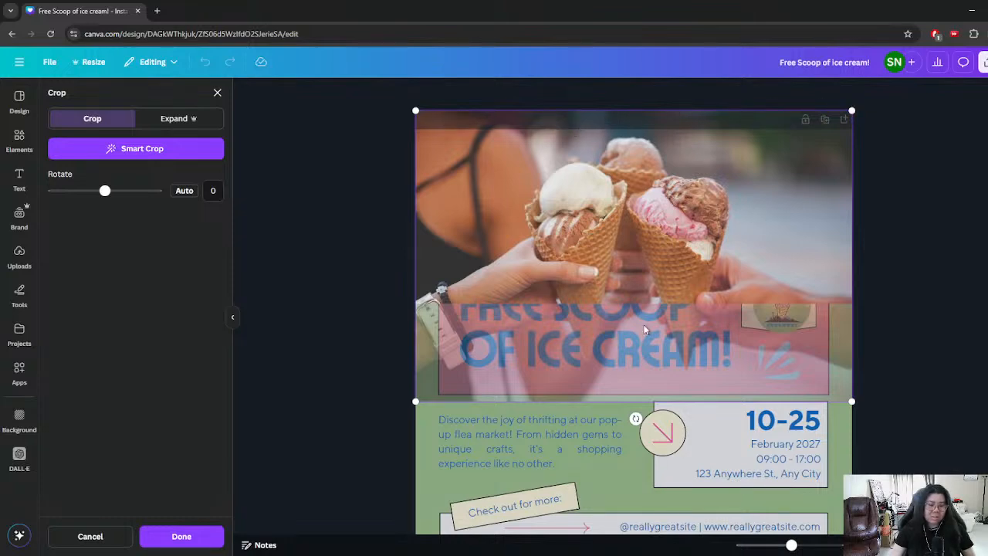
{"action": "left_click", "coordinate": [189, 540]}
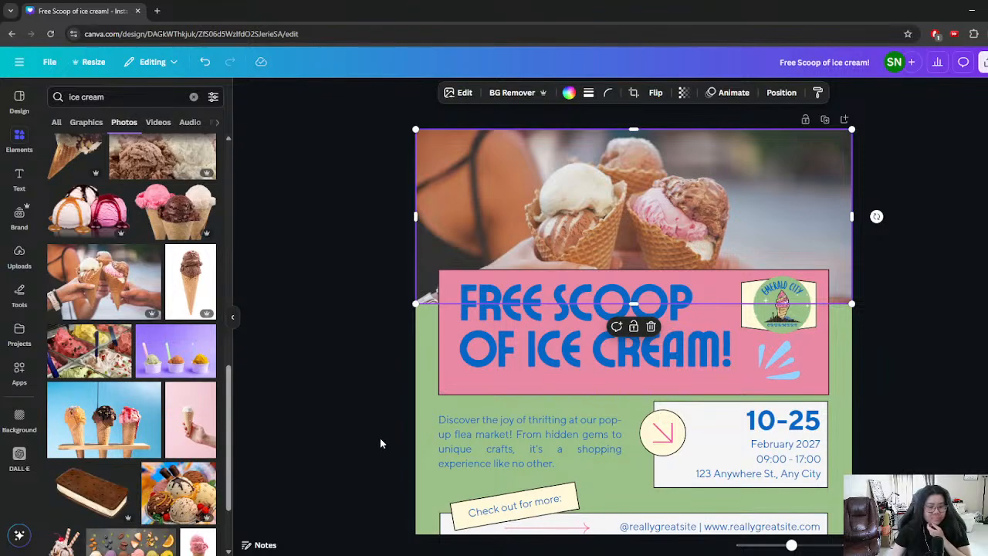
- Add the smiling three-scoop cone graphic, scaled down and placed at the pink banner's lower-right corner
{"action": "scroll", "coordinate": [380, 443], "scroll_direction": "down", "scroll_amount": 2}
{"action": "scroll", "coordinate": [380, 440], "scroll_direction": "up", "scroll_amount": 2}
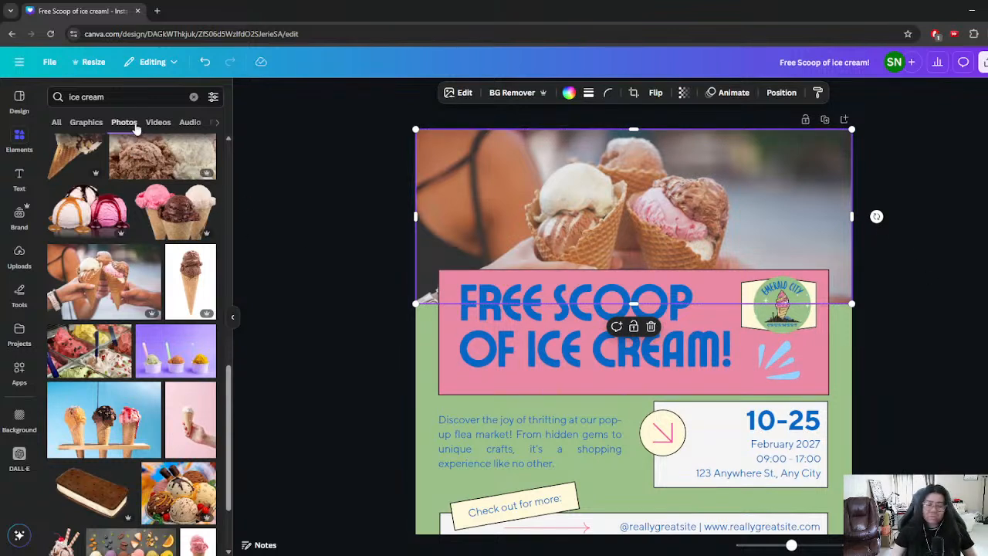
{"action": "left_click", "coordinate": [90, 124]}
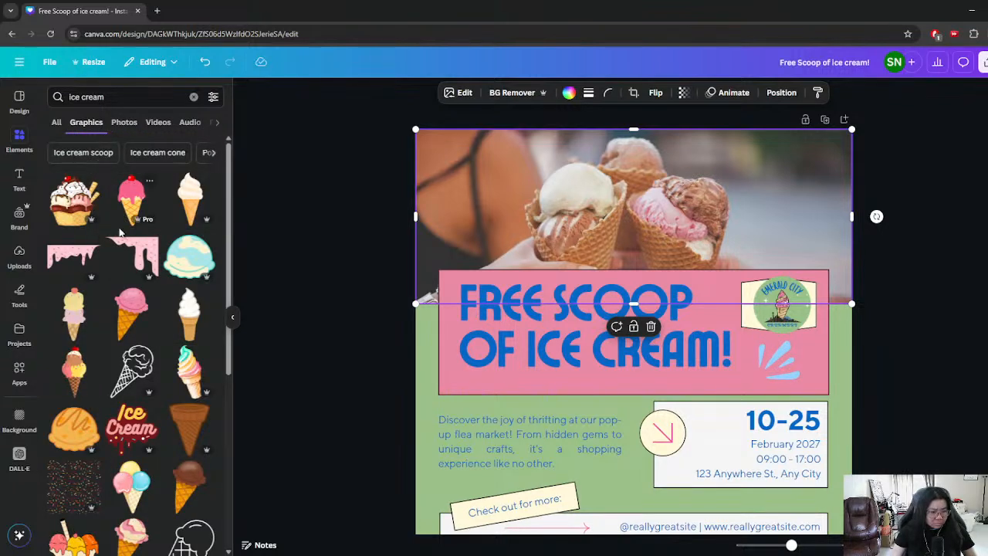
{"action": "scroll", "coordinate": [116, 309], "scroll_direction": "down", "scroll_amount": 5}
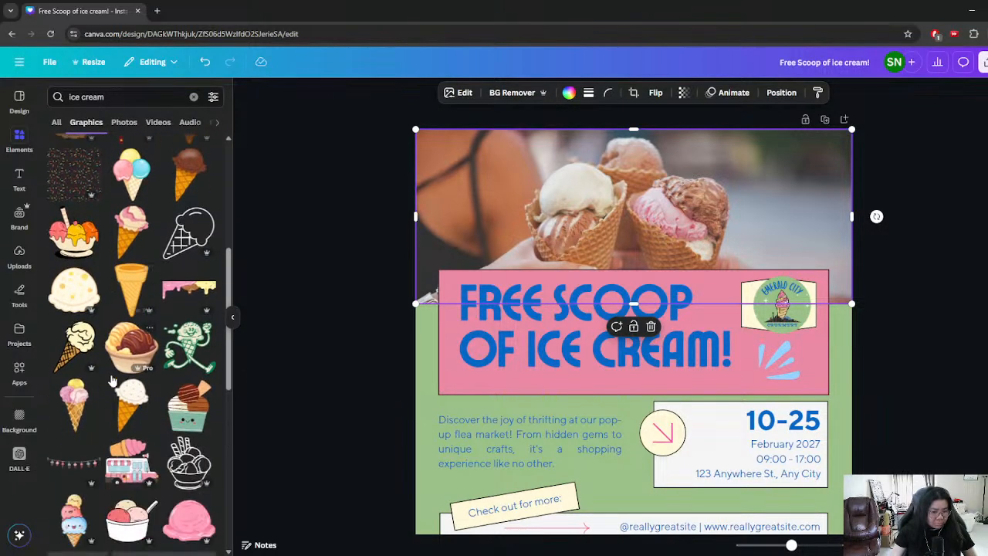
{"action": "scroll", "coordinate": [178, 425], "scroll_direction": "down", "scroll_amount": 2}
{"action": "scroll", "coordinate": [178, 424], "scroll_direction": "down", "scroll_amount": 1}
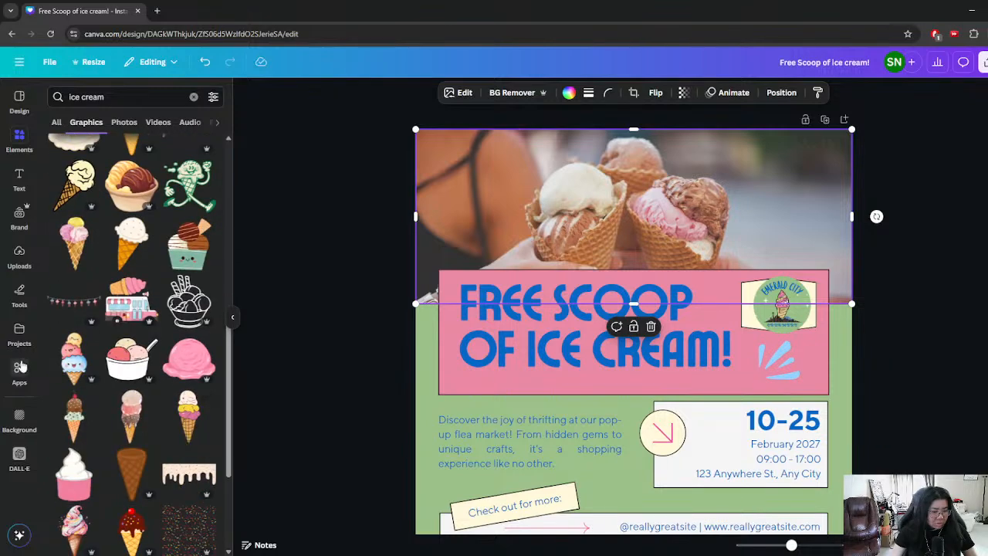
{"action": "left_click", "coordinate": [73, 356]}
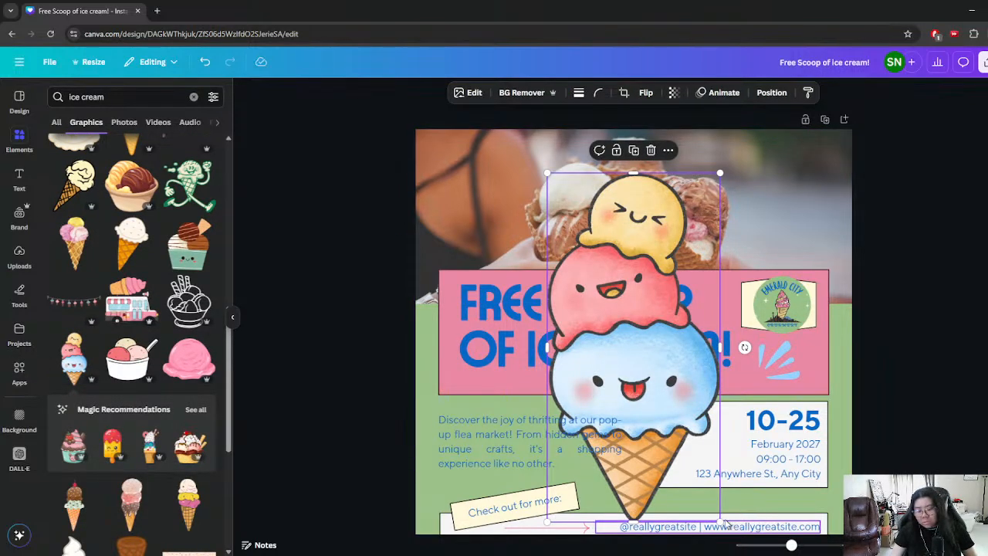
{"action": "left_click_drag", "start_coordinate": [719, 520], "coordinate": [840, 386]}
{"action": "left_click_drag", "start_coordinate": [831, 384], "coordinate": [820, 390]}
- Recolour the burst lines below the logo to the greyish blue from the logo's photo colours
{"action": "left_click", "coordinate": [766, 368]}
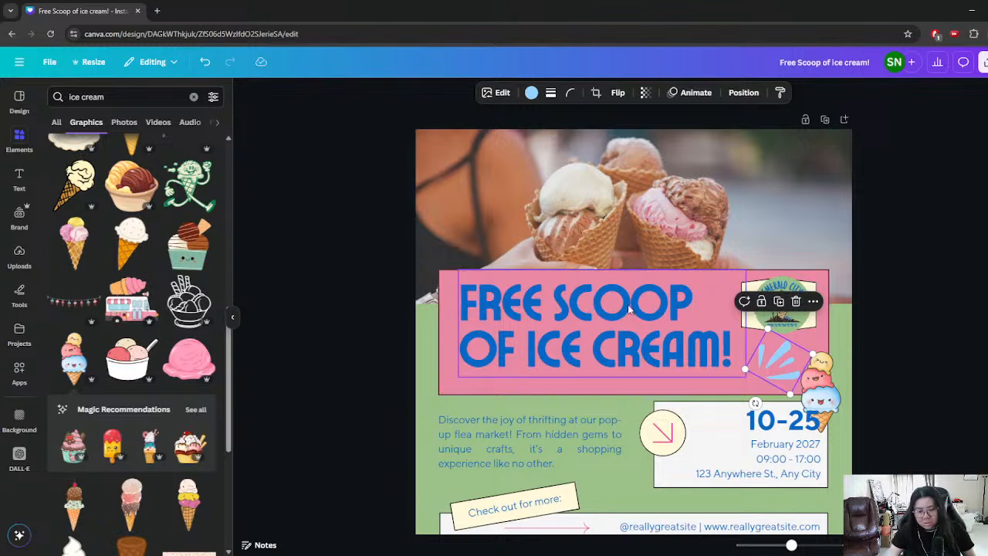
{"action": "left_click", "coordinate": [531, 92]}
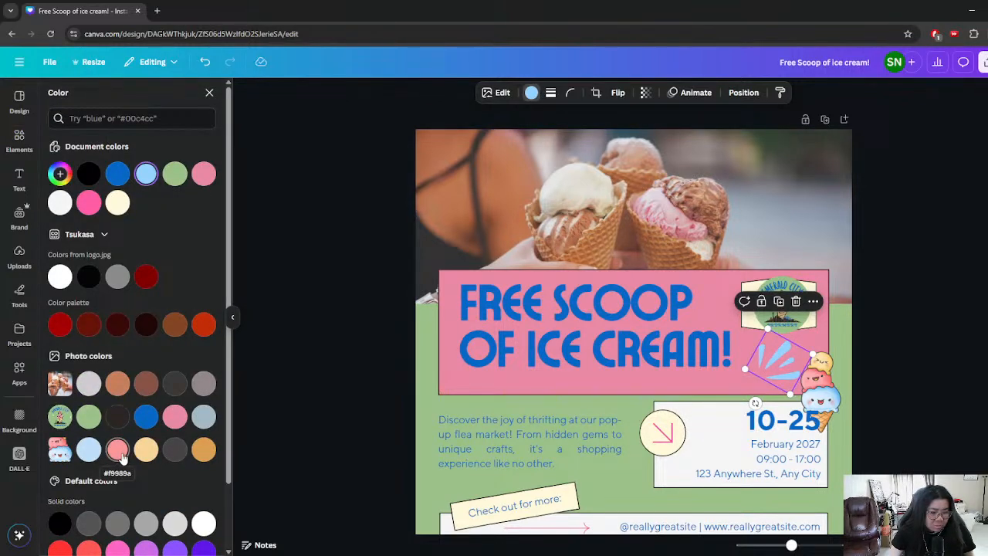
{"action": "left_click", "coordinate": [204, 415]}
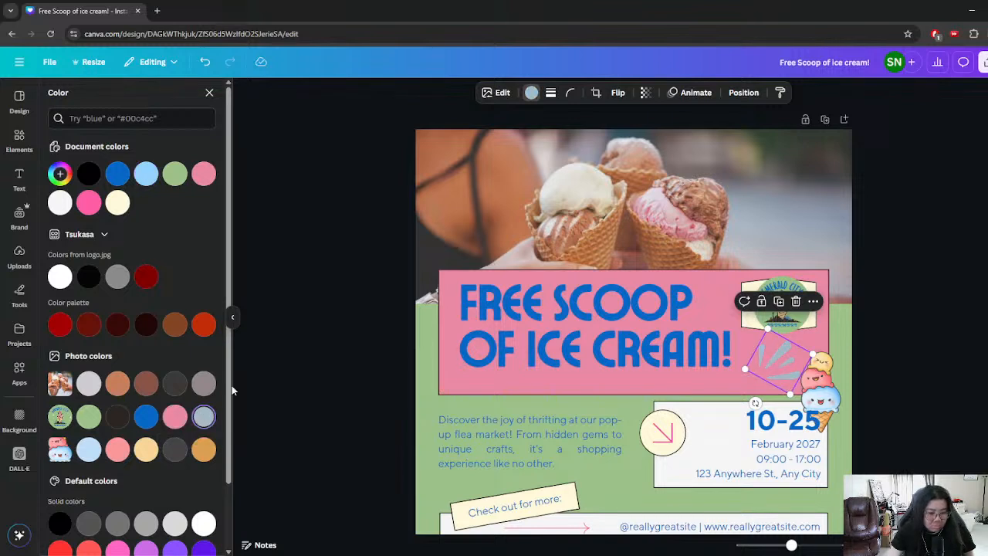
{"action": "left_click", "coordinate": [366, 332]}
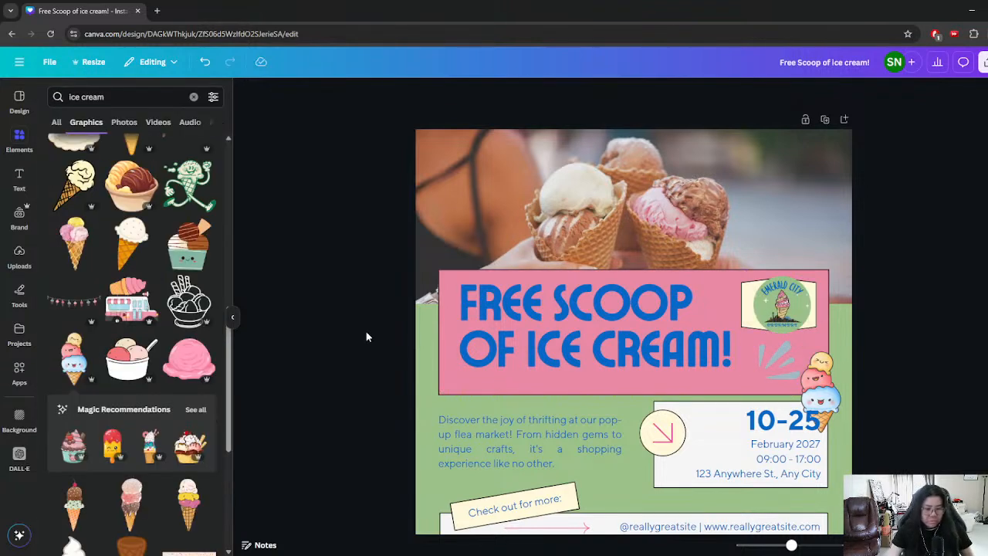
- Move the date, time and address texts slightly left together, and nudge the cone graphic right so it clears the date
{"action": "left_click", "coordinate": [826, 402]}
{"action": "left_click", "coordinate": [786, 430]}
{"action": "left_click", "coordinate": [783, 447], "text": "shift"}
{"action": "left_click", "coordinate": [783, 463], "text": "shift"}
{"action": "left_click_drag", "start_coordinate": [770, 441], "coordinate": [749, 438]}
{"action": "left_click", "coordinate": [845, 425]}
{"action": "left_click_drag", "start_coordinate": [832, 401], "coordinate": [839, 397]}
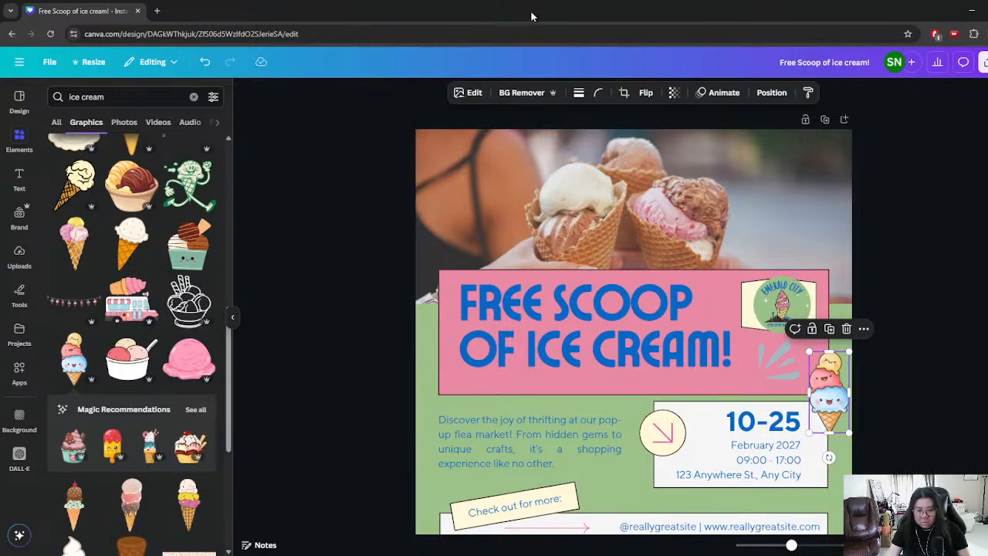
- Apply the Pop animation to the cone graphic and try a faster and a slower speed for it
{"action": "left_click", "coordinate": [720, 93]}
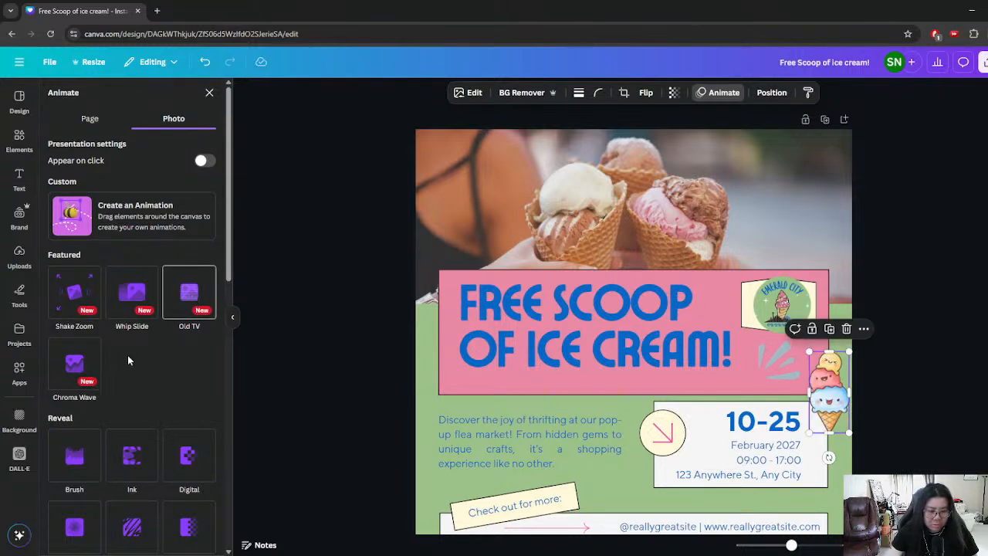
{"action": "scroll", "coordinate": [73, 363], "scroll_direction": "down", "scroll_amount": 3}
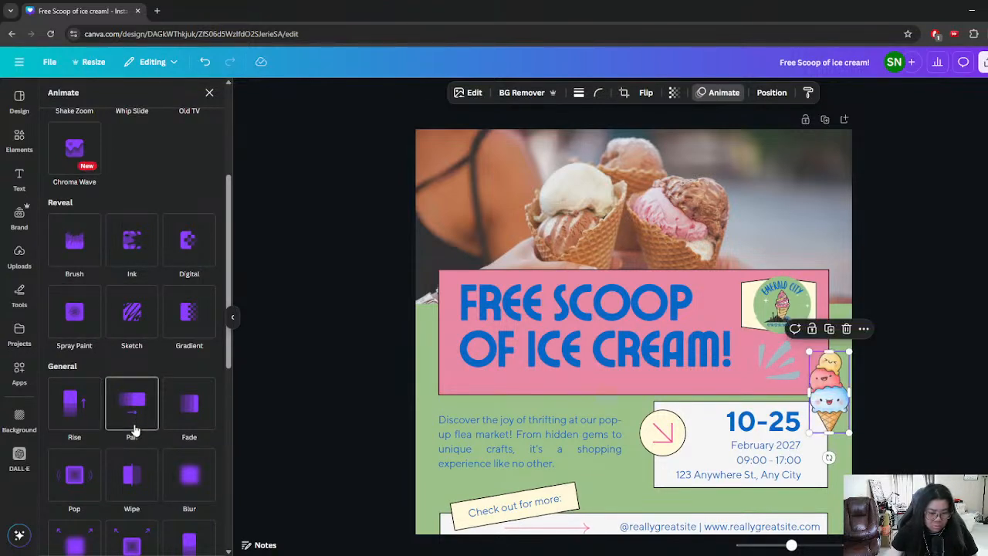
{"action": "scroll", "coordinate": [134, 482], "scroll_direction": "down", "scroll_amount": 2}
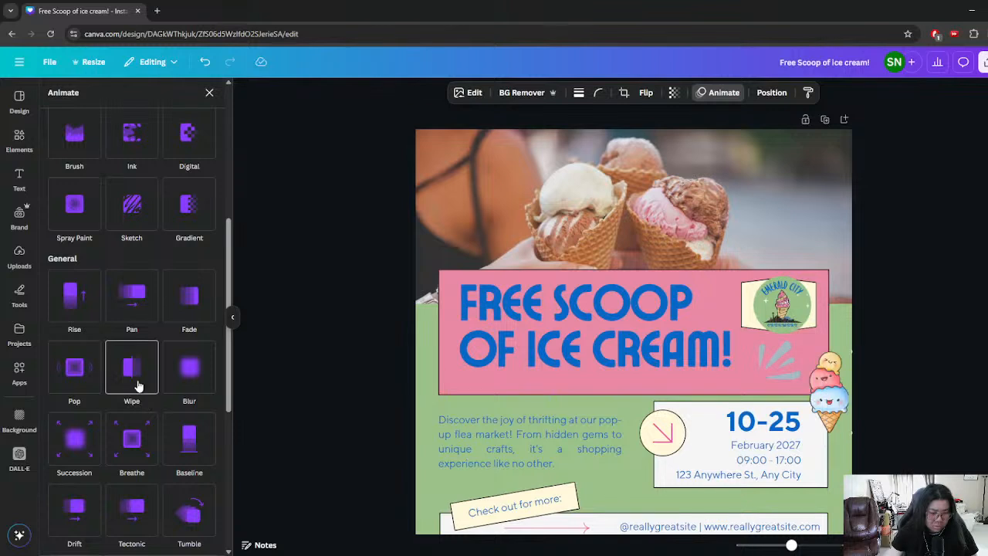
{"action": "left_click", "coordinate": [63, 385]}
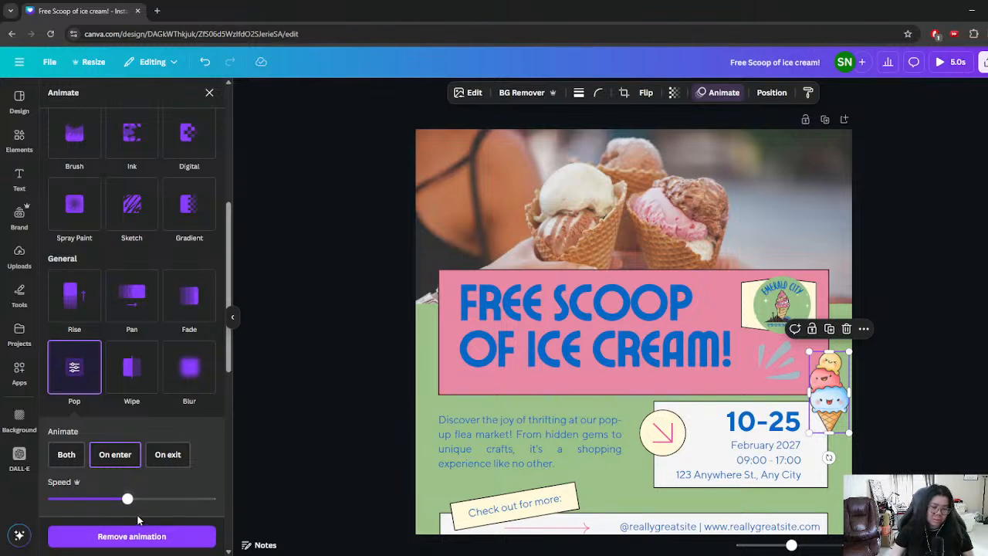
{"action": "left_click_drag", "start_coordinate": [127, 499], "coordinate": [210, 499]}
{"action": "left_click_drag", "start_coordinate": [101, 502], "coordinate": [80, 500]}
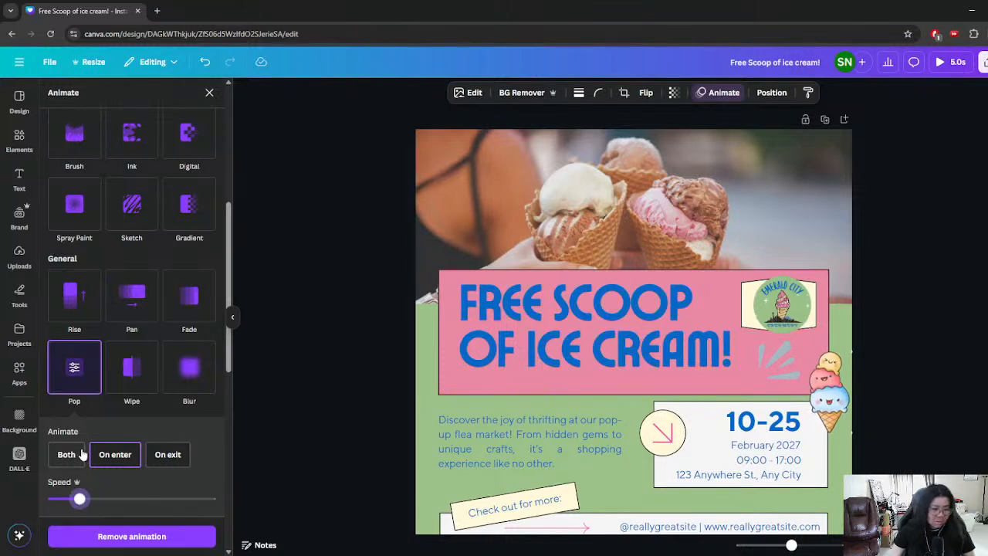
- Try the On exit and Both timings for the cone graphic's Pop animation, and return it to On enter
{"action": "scroll", "coordinate": [74, 355], "scroll_direction": "down", "scroll_amount": 3}
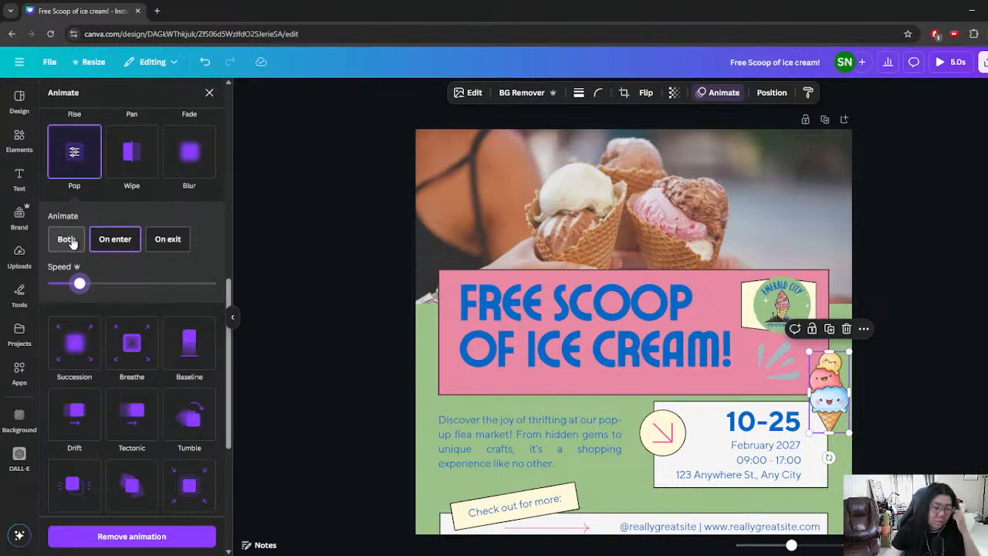
{"action": "left_click", "coordinate": [158, 247]}
{"action": "left_click", "coordinate": [64, 240]}
{"action": "left_click", "coordinate": [113, 241]}
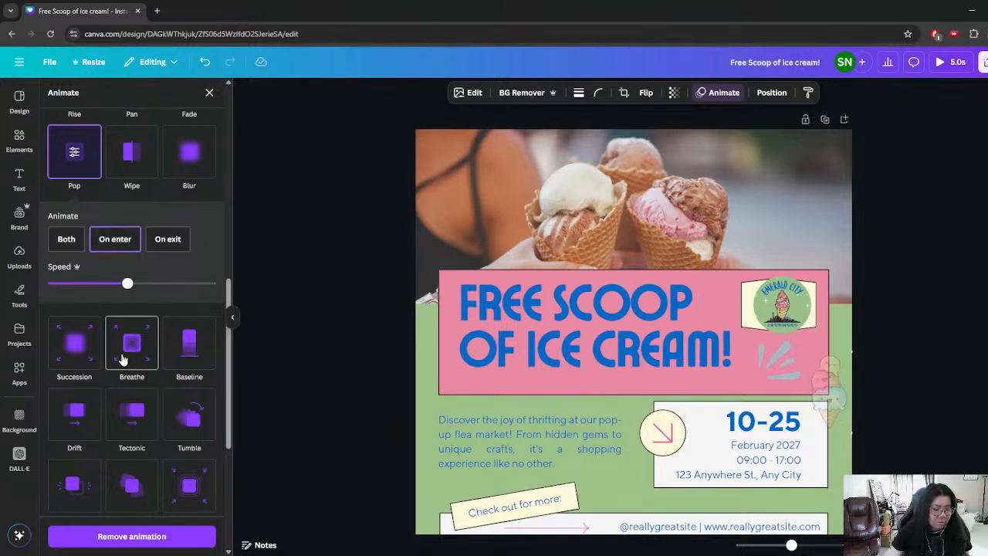
{"action": "left_click", "coordinate": [362, 349]}
- Apply the Burst text animation to the "Free scoop of ice cream!" heading and lower its intensity
{"action": "left_click", "coordinate": [552, 371]}
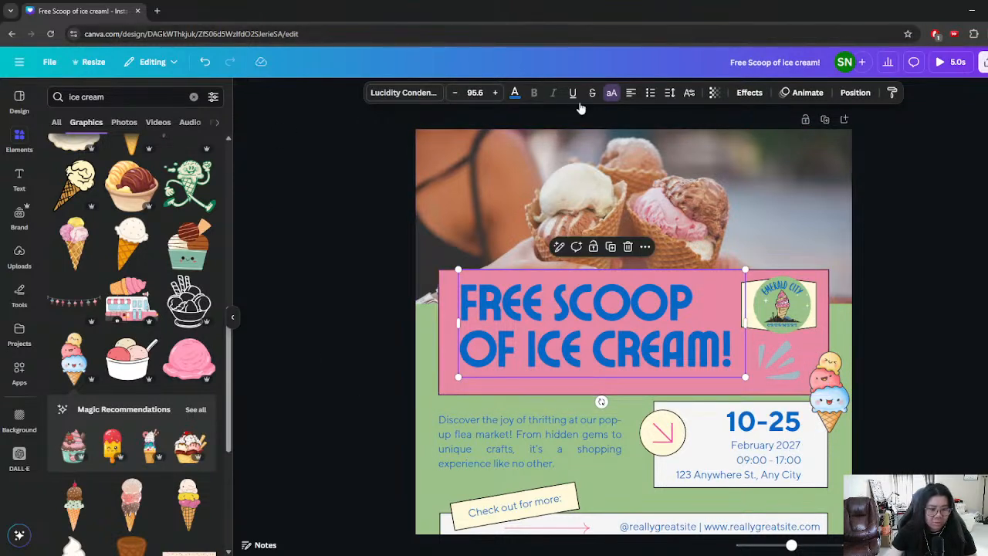
{"action": "left_click", "coordinate": [800, 94]}
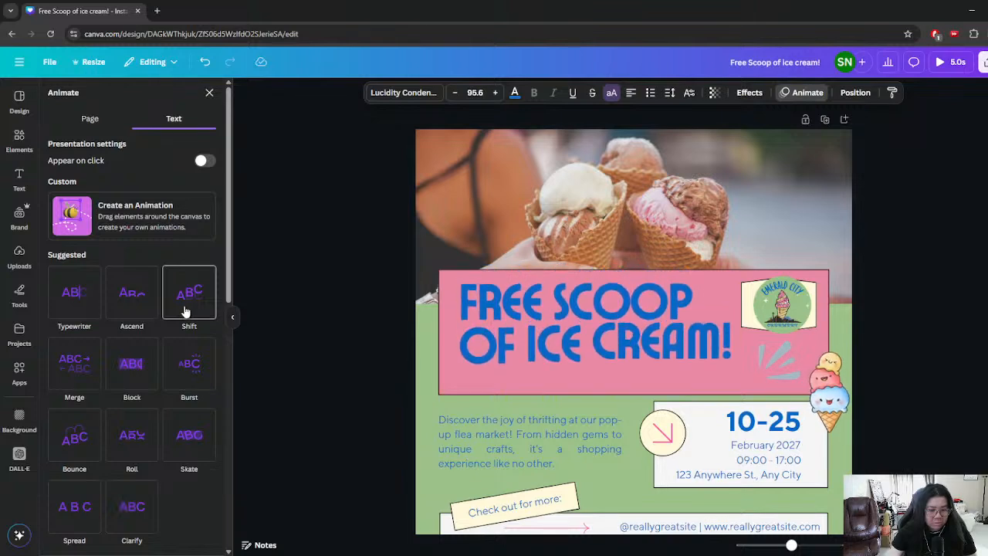
{"action": "left_click", "coordinate": [180, 361]}
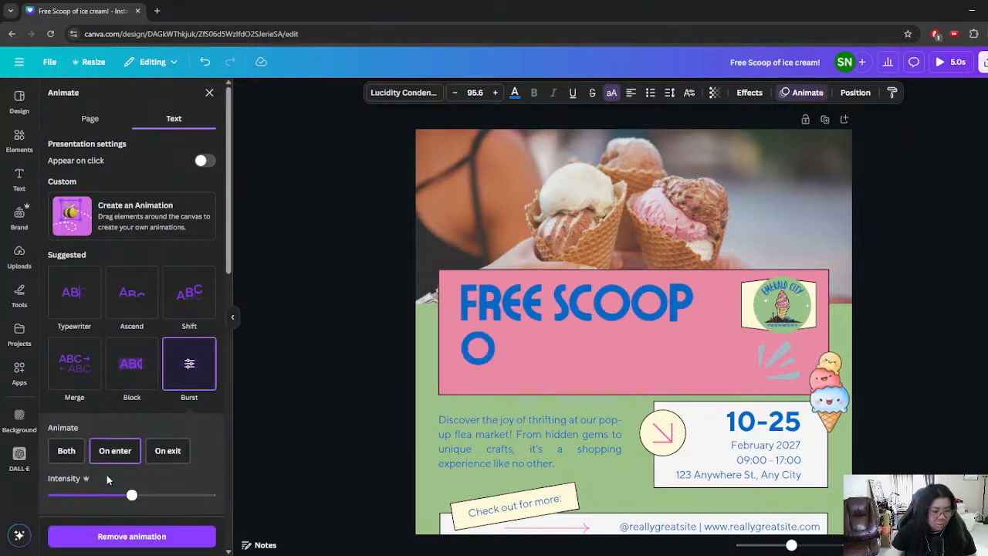
{"action": "left_click_drag", "start_coordinate": [131, 495], "coordinate": [79, 496]}
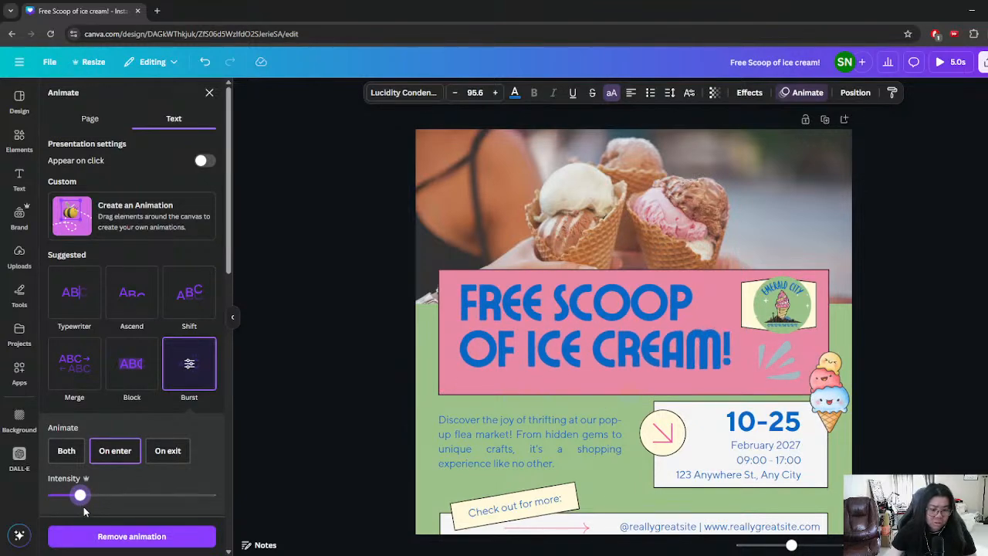
{"action": "left_click", "coordinate": [365, 361]}
- Select the whole page and remove all of its animations
{"action": "scroll", "coordinate": [371, 366], "scroll_direction": "down", "scroll_amount": 2}
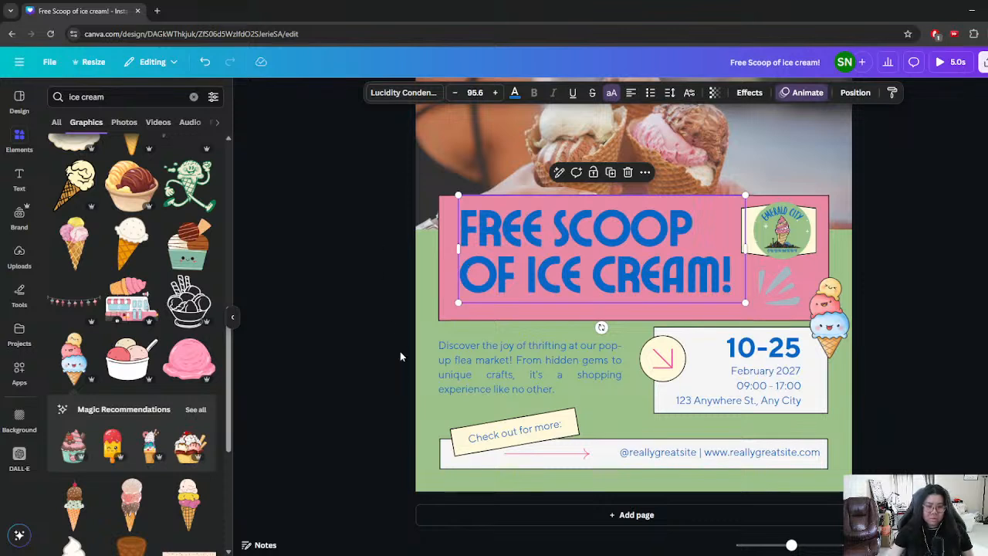
{"action": "left_click", "coordinate": [427, 310]}
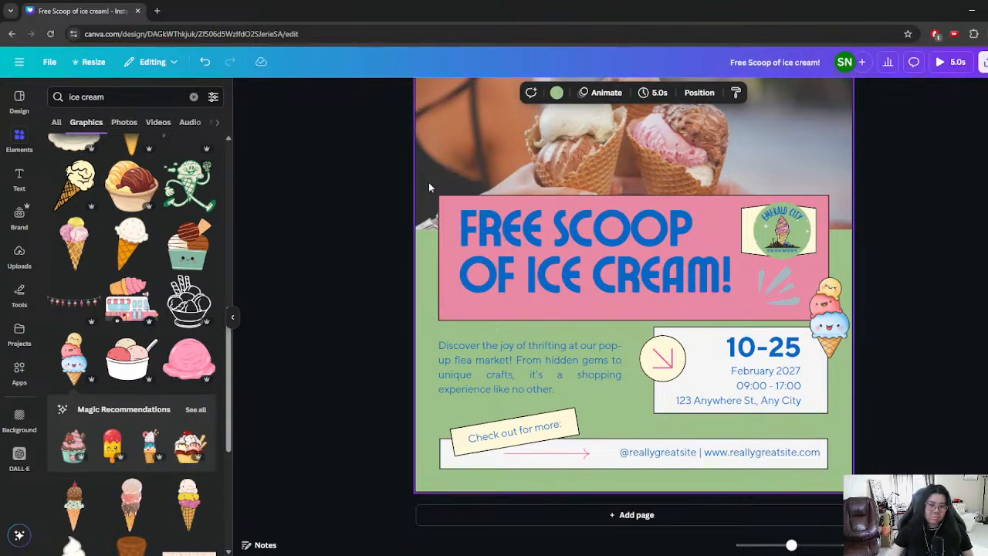
{"action": "scroll", "coordinate": [798, 224], "scroll_direction": "up", "scroll_amount": 2}
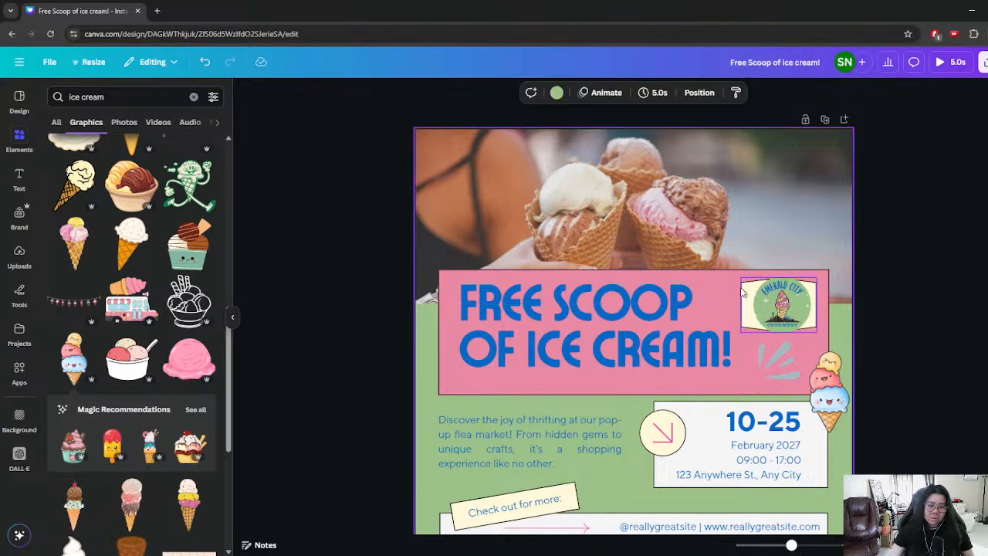
{"action": "left_click", "coordinate": [607, 93]}
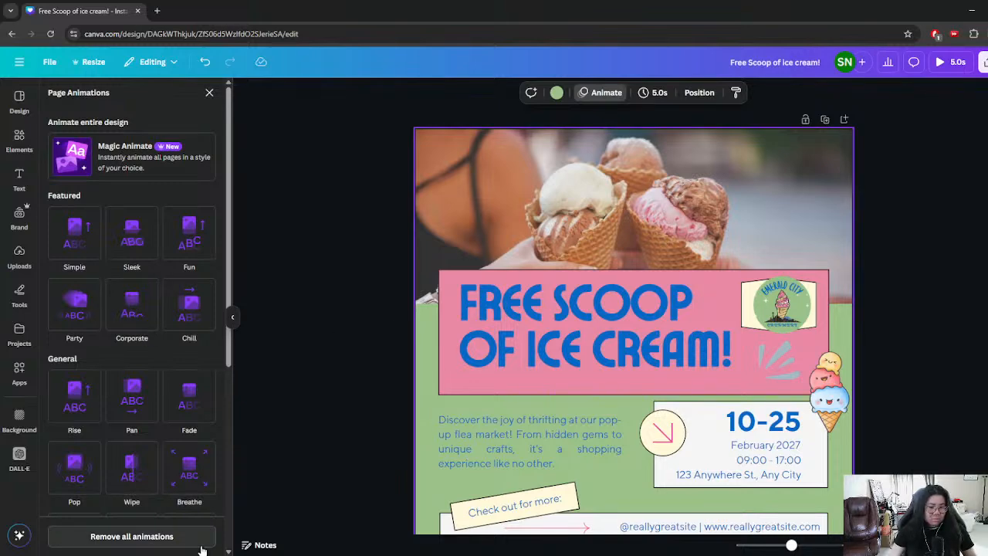
{"action": "left_click", "coordinate": [154, 543]}
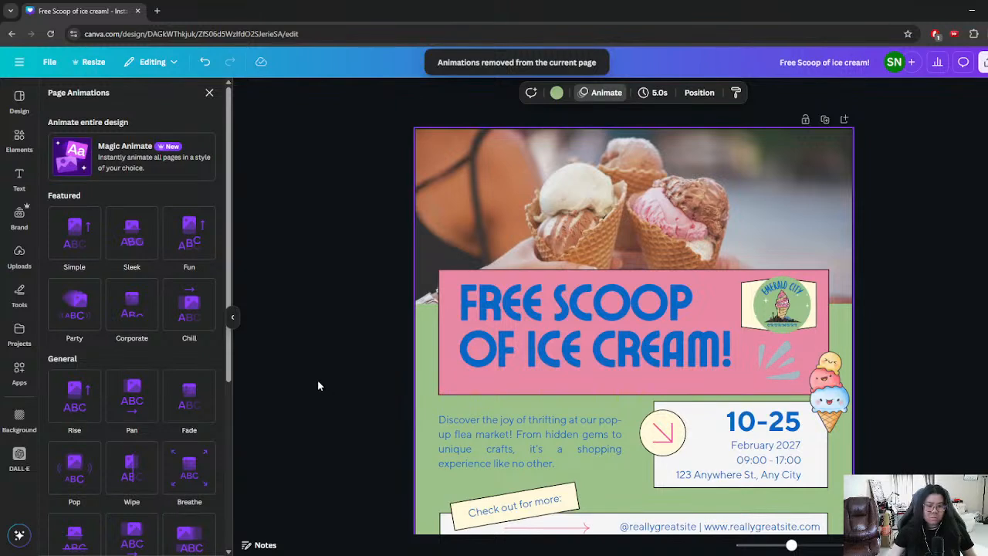
- Download the design as a PNG at 1,080 × 1,080 px
{"action": "scroll", "coordinate": [863, 327], "scroll_direction": "down", "scroll_amount": 2}
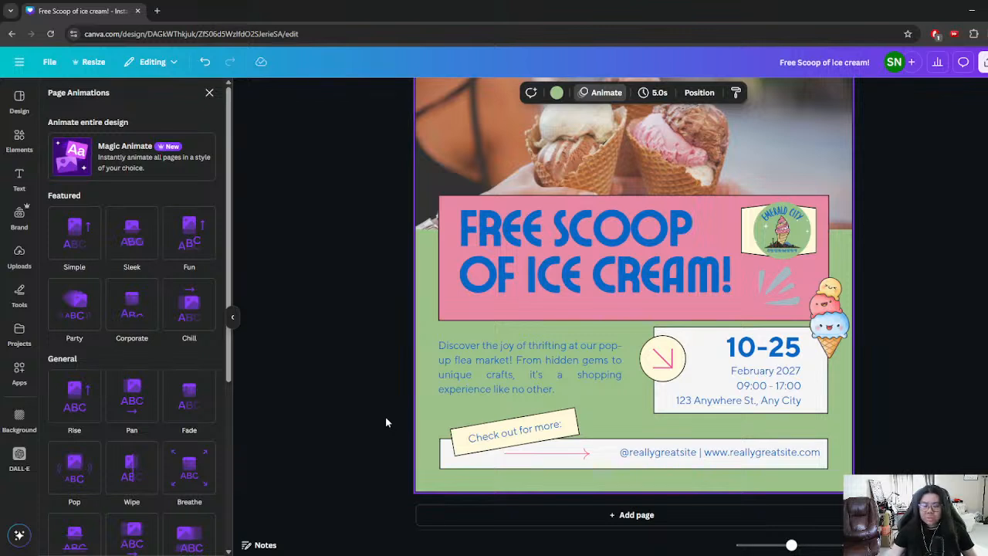
{"action": "scroll", "coordinate": [405, 336], "scroll_direction": "up", "scroll_amount": 2}
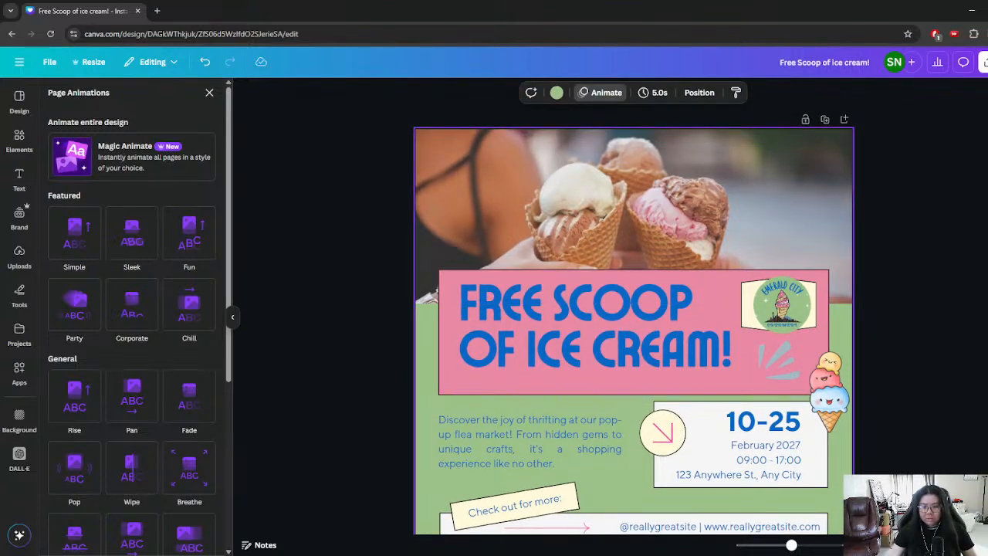
{"action": "left_click", "coordinate": [983, 62]}
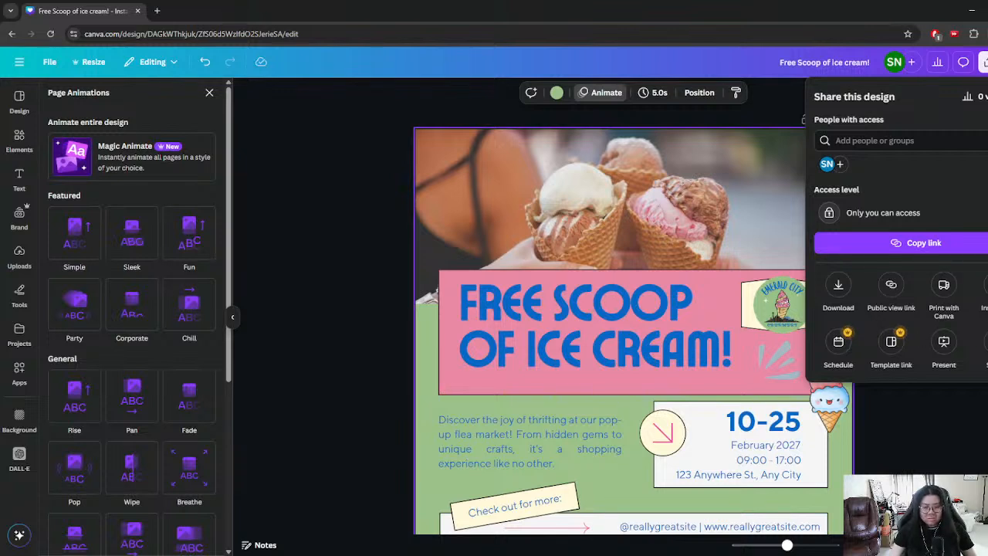
{"action": "left_click", "coordinate": [847, 290]}
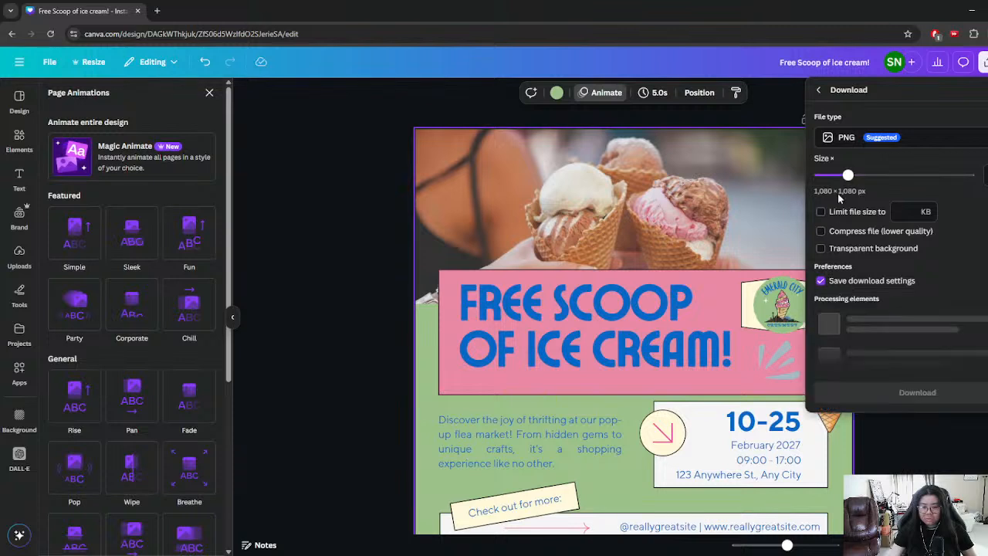
{"action": "left_click", "coordinate": [879, 142]}
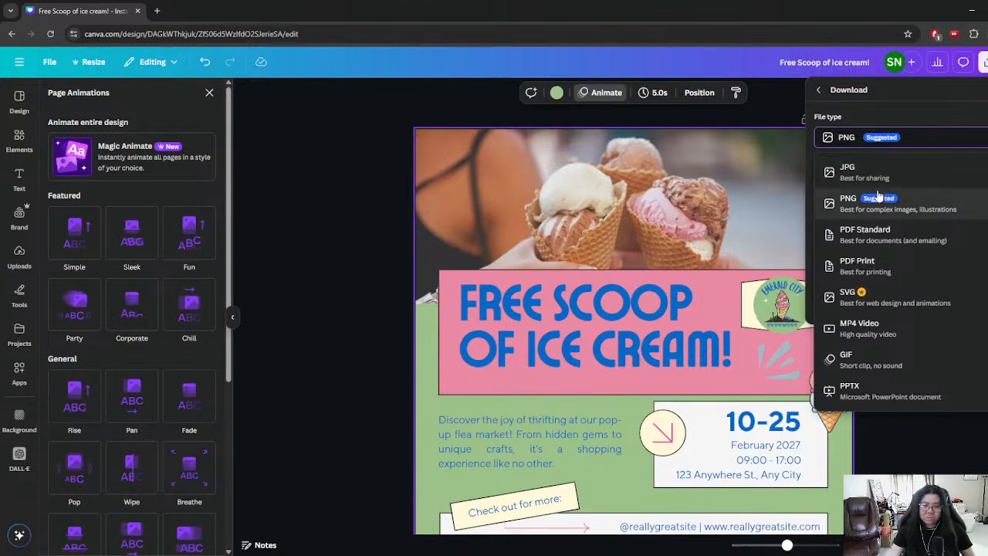
{"action": "left_click", "coordinate": [956, 204]}
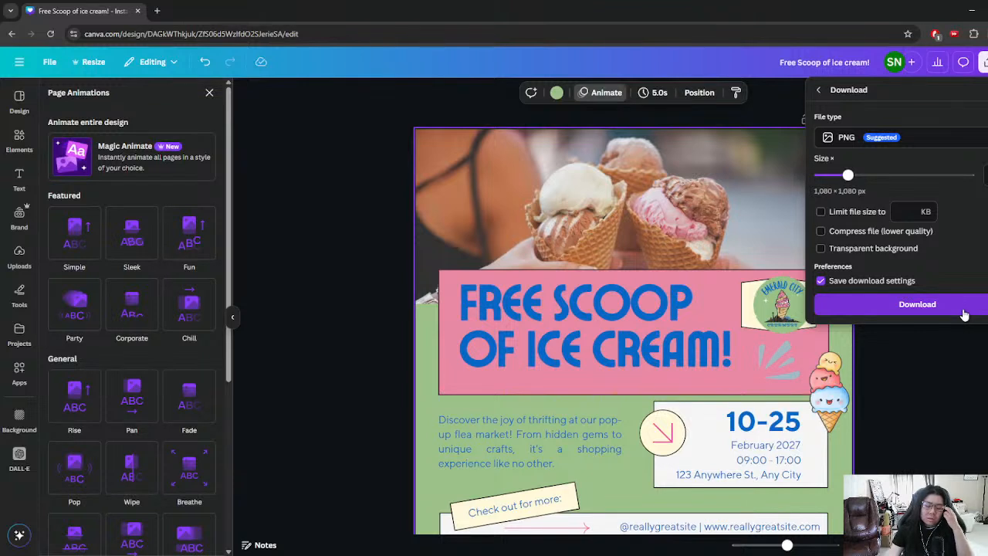
{"action": "left_click", "coordinate": [828, 305]}
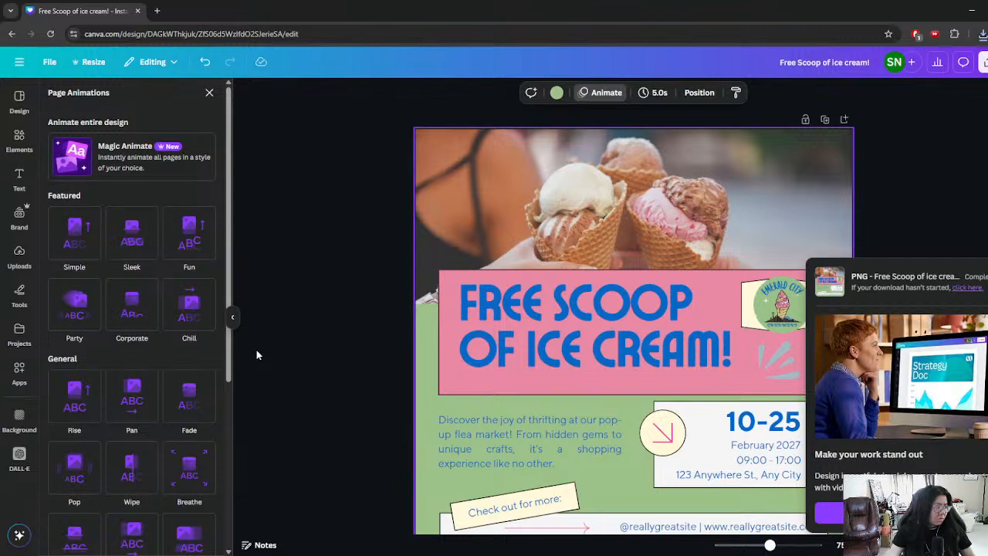
{"action": "mouse_move", "coordinate": [827, 294]}
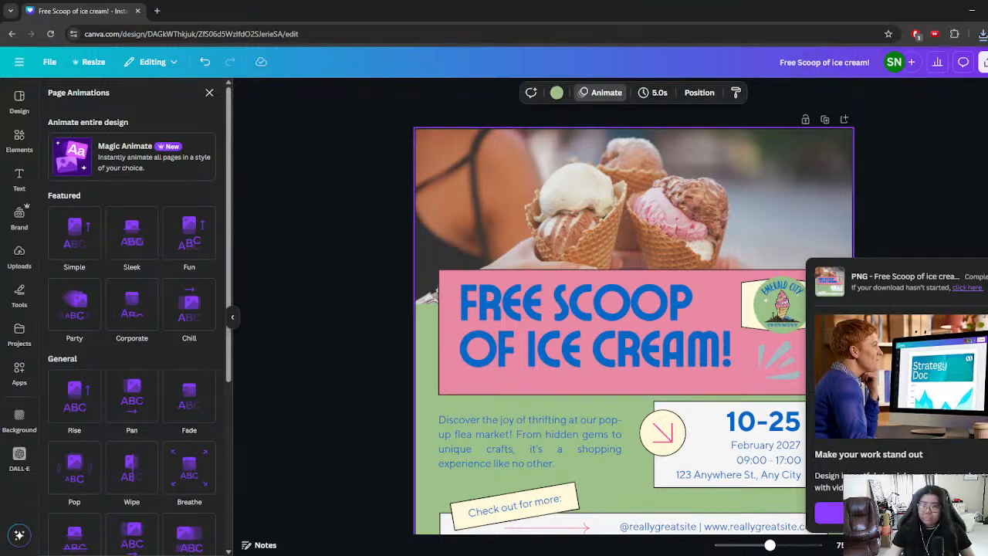